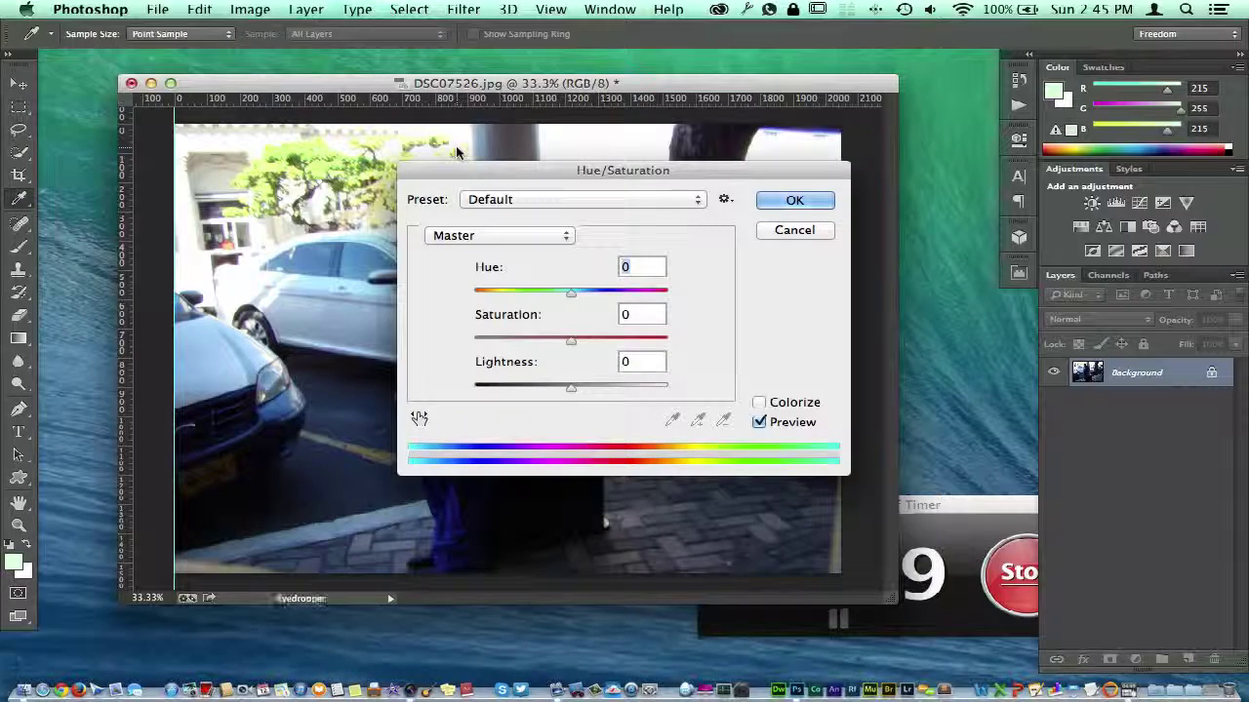
- Dismiss the open Hue/Saturation adjustment without applying it and duplicate the Background layer
drag(487, 171, 837, 187)
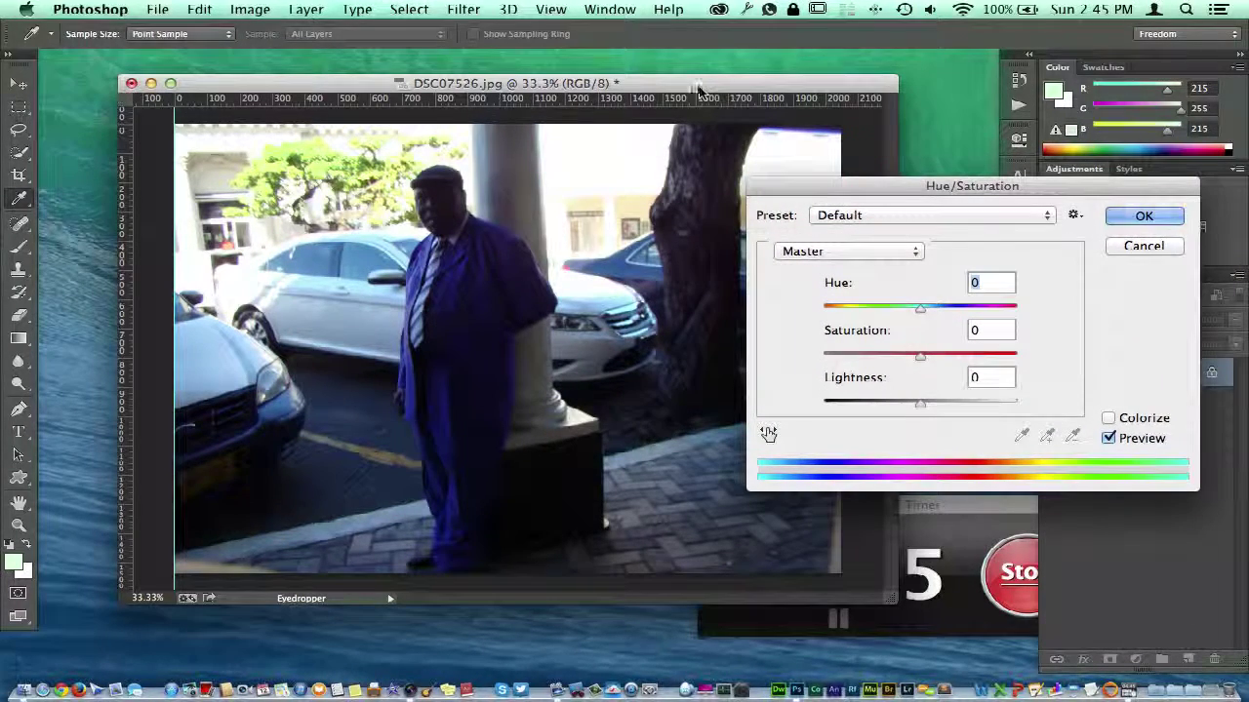
drag(697, 86, 544, 49)
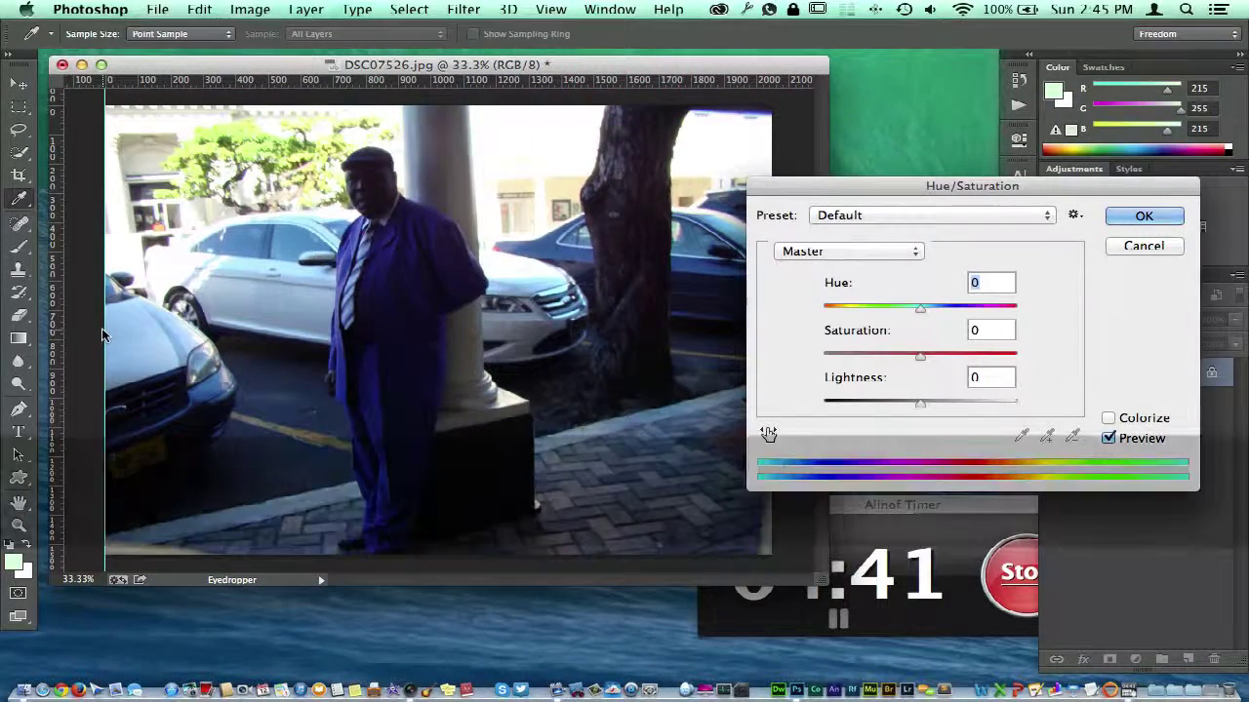
click(1156, 245)
key(v)
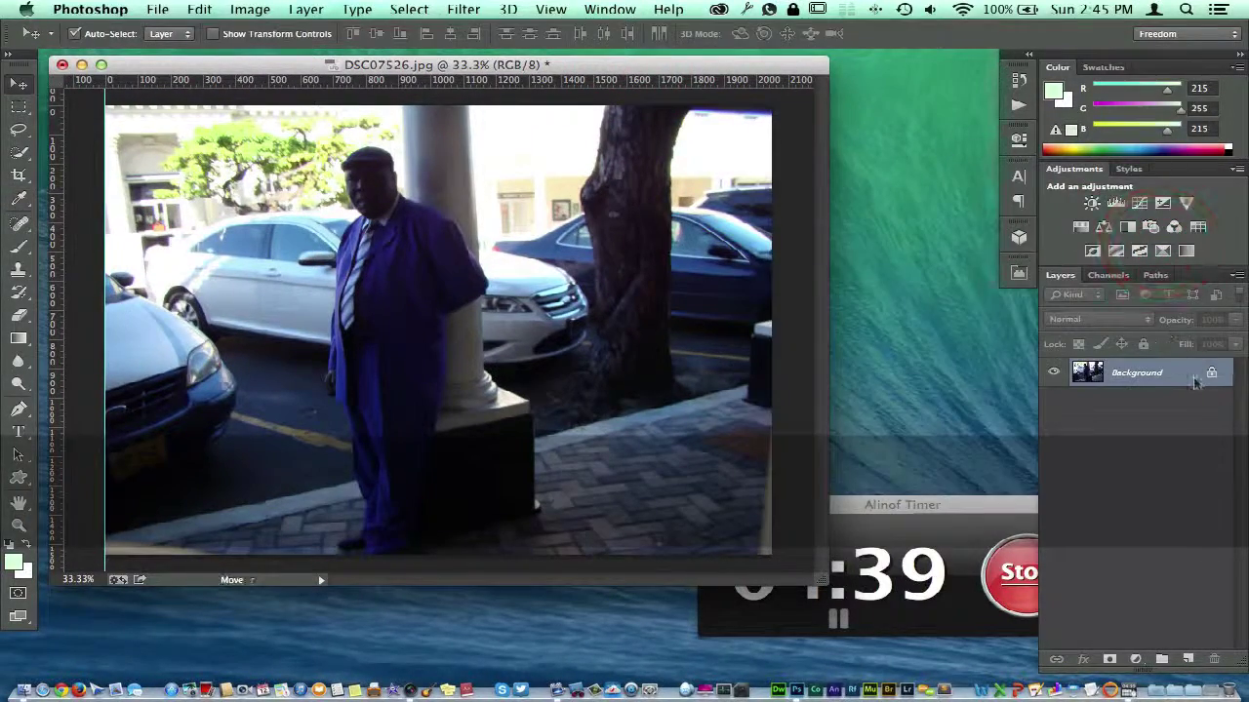
key(super+j)
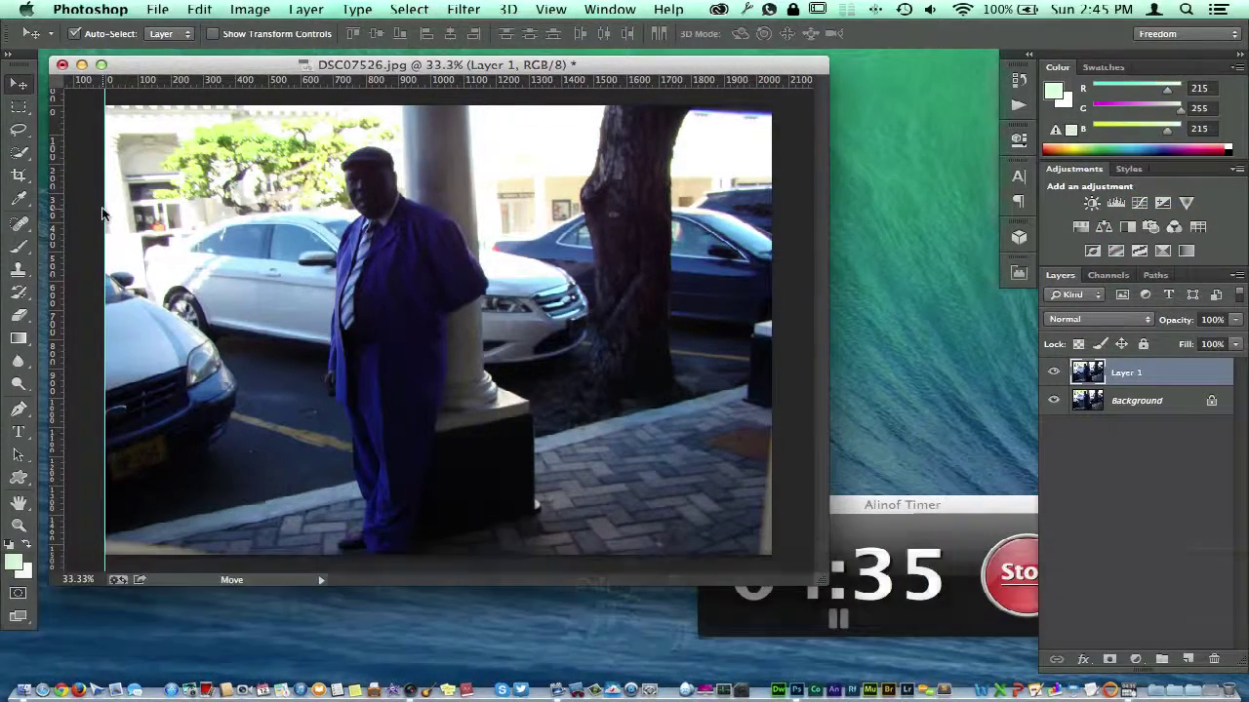
- Start a Hue/Saturation adjustment on the duplicated layer and try the Cyanotype preset
click(19, 219)
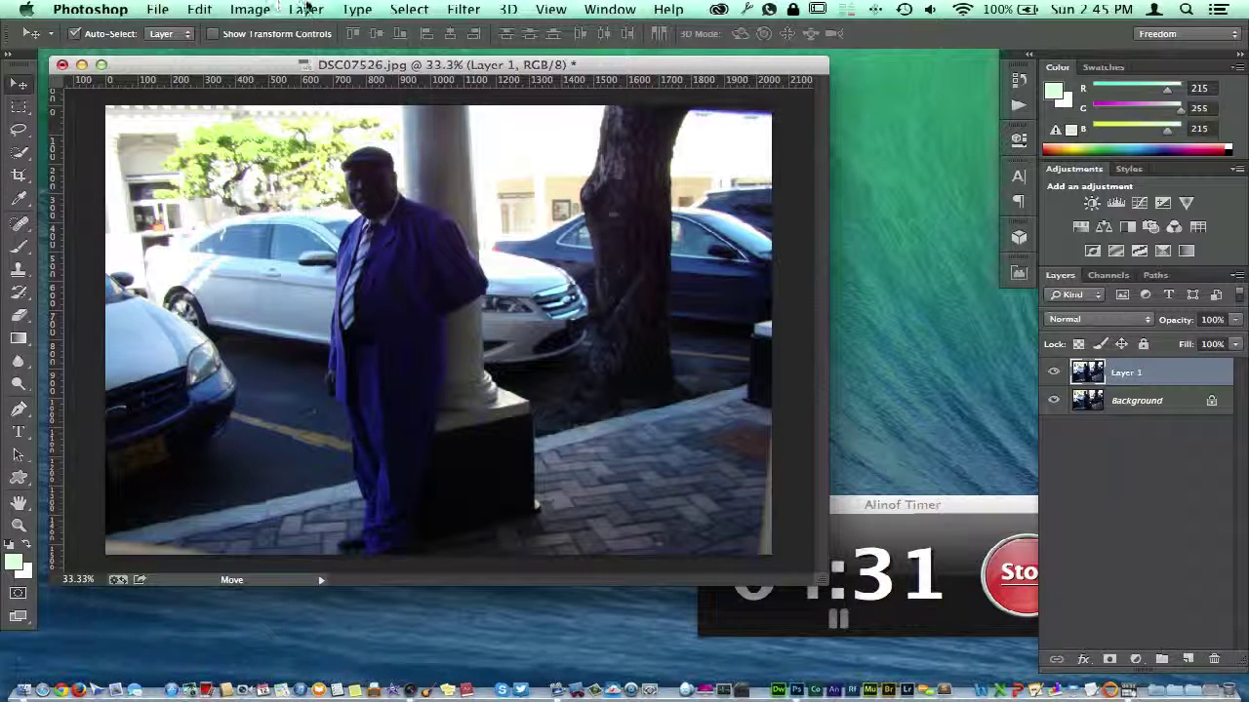
click(255, 10)
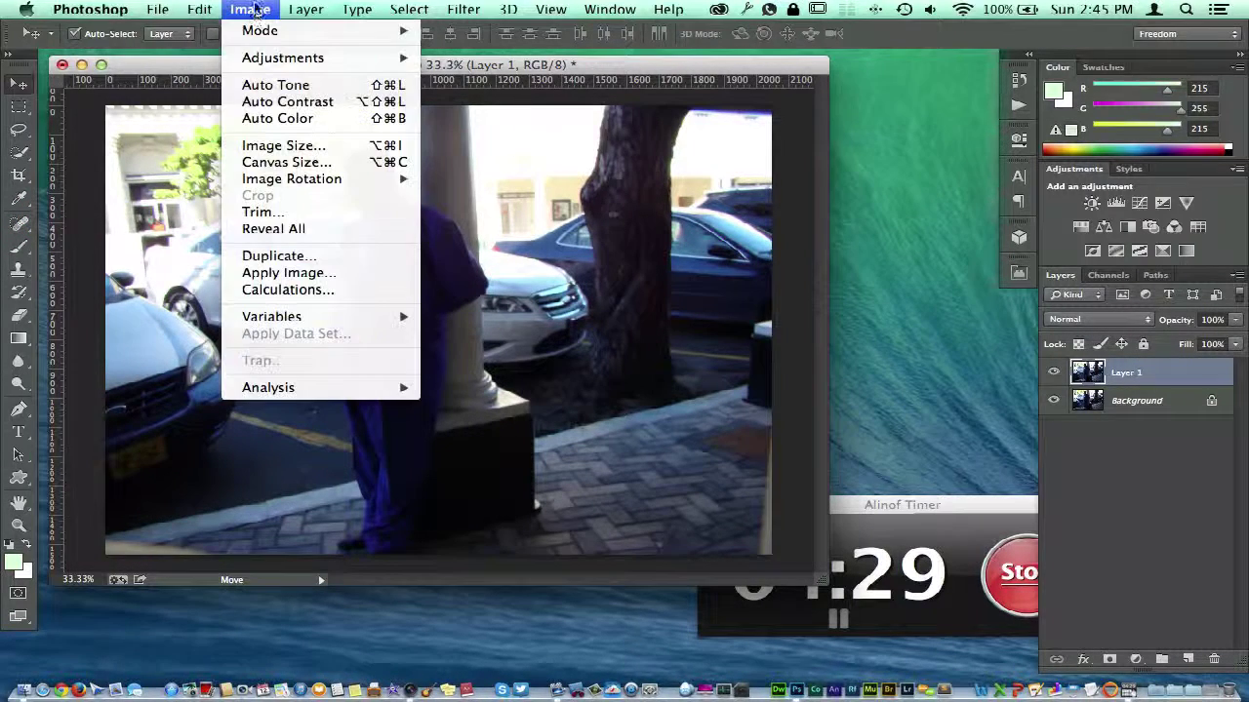
mouse_move(258, 59)
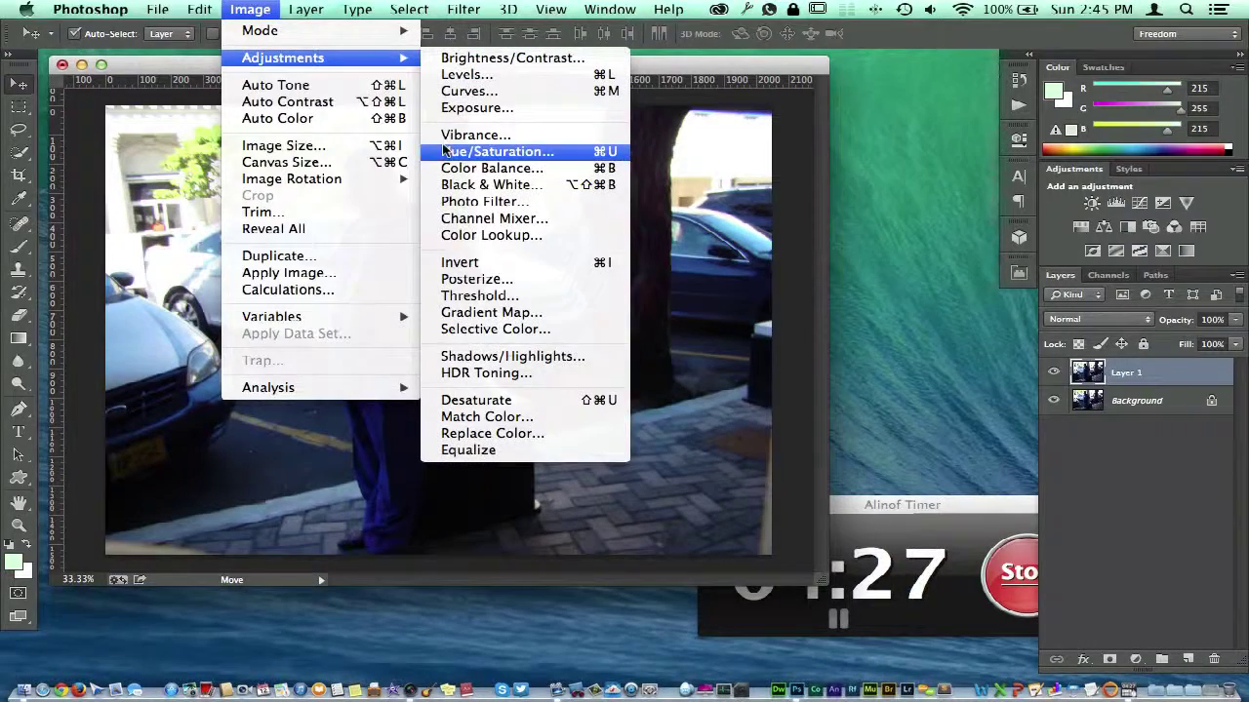
click(487, 151)
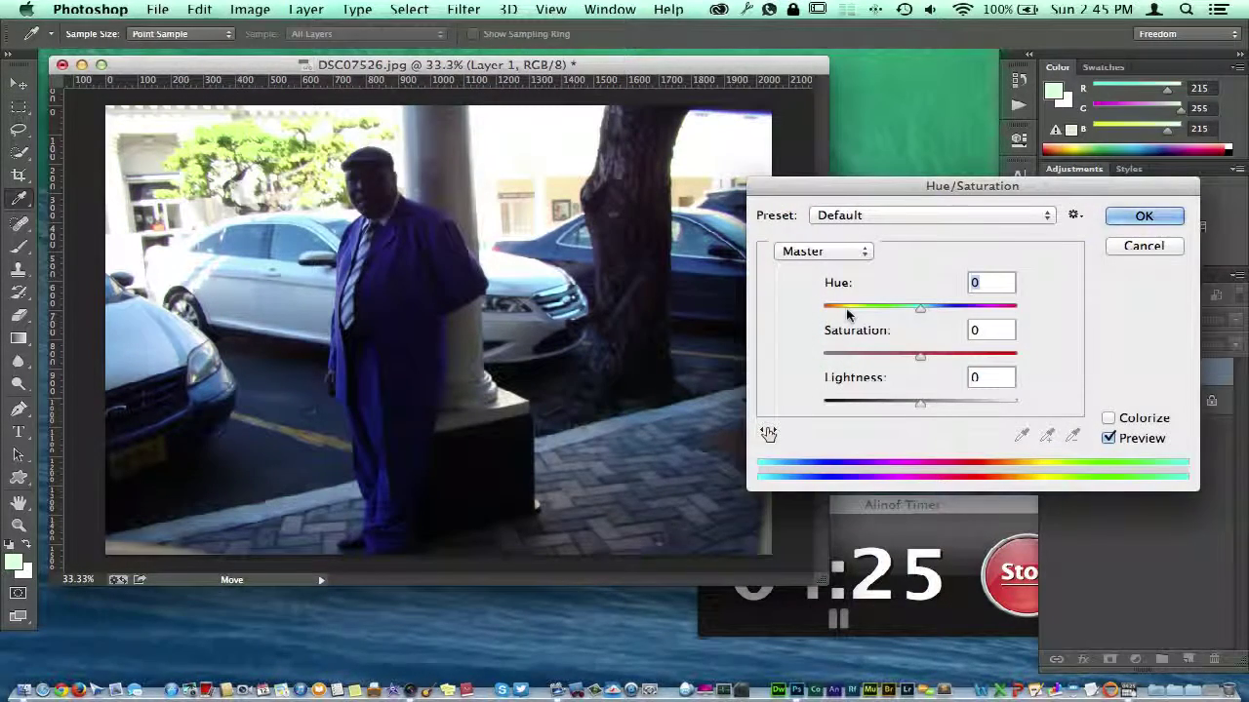
click(866, 217)
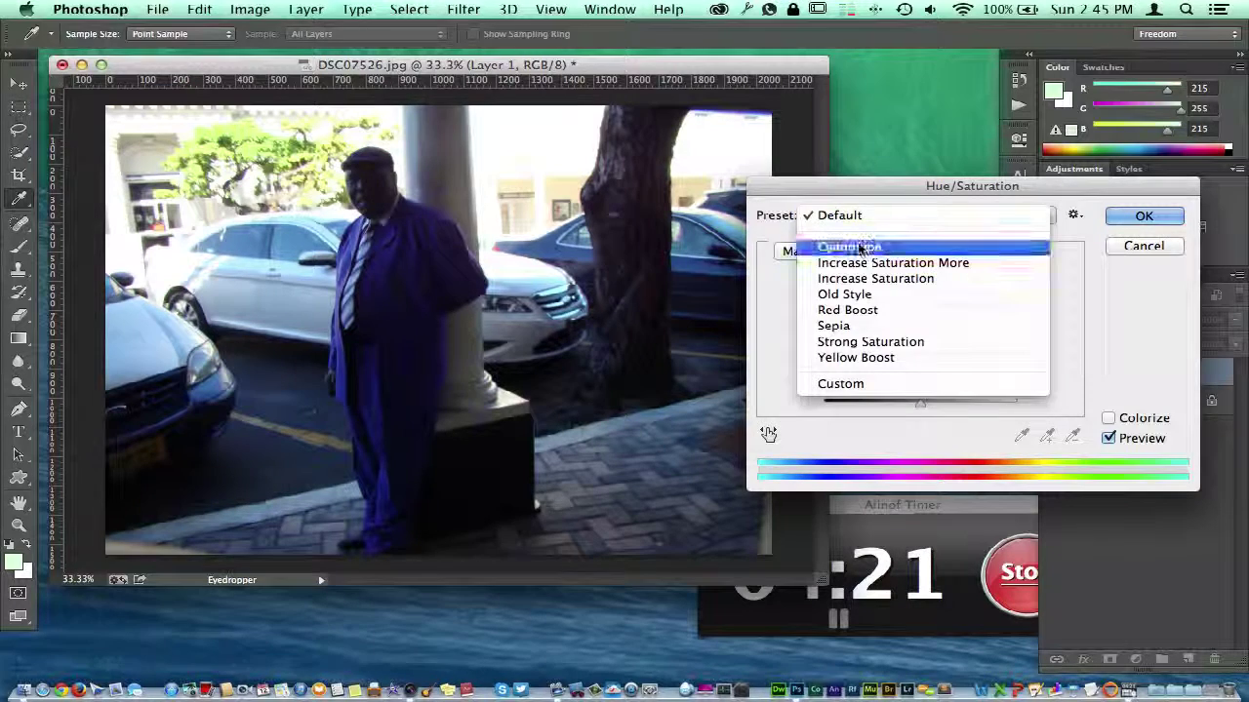
click(859, 245)
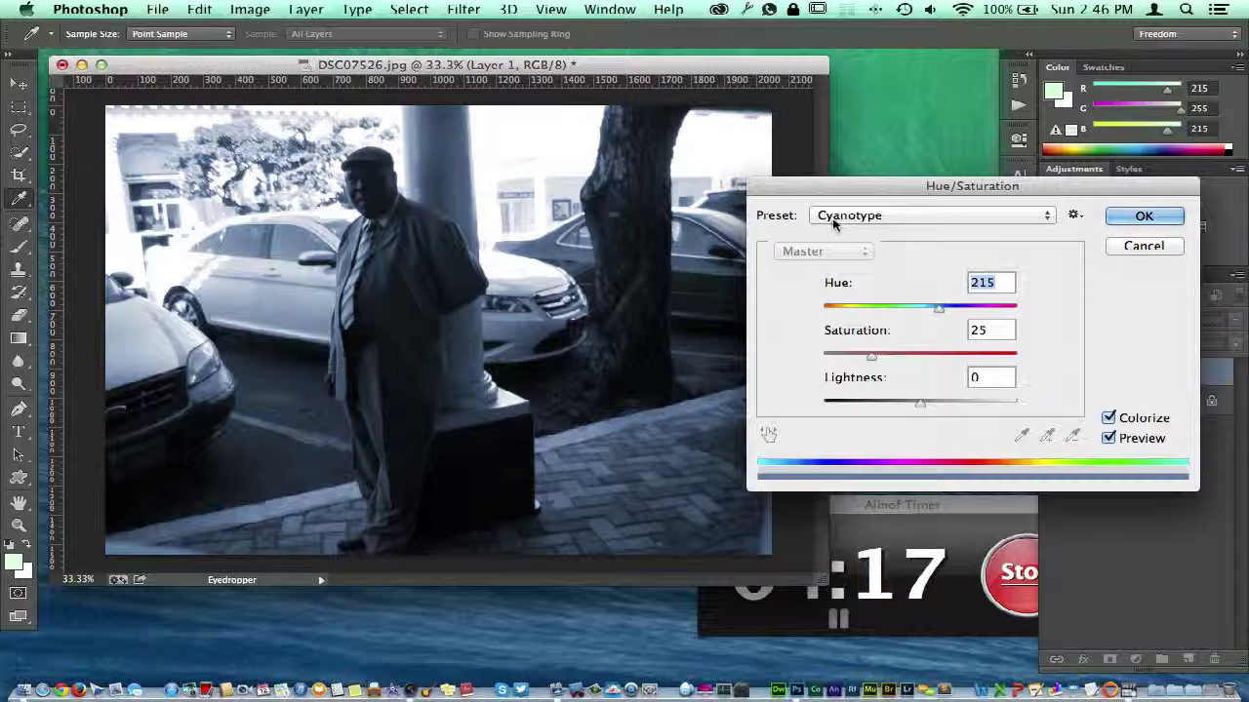
- Try the Increase Saturation More, Increase Saturation and Old Style presets on the photo
click(880, 220)
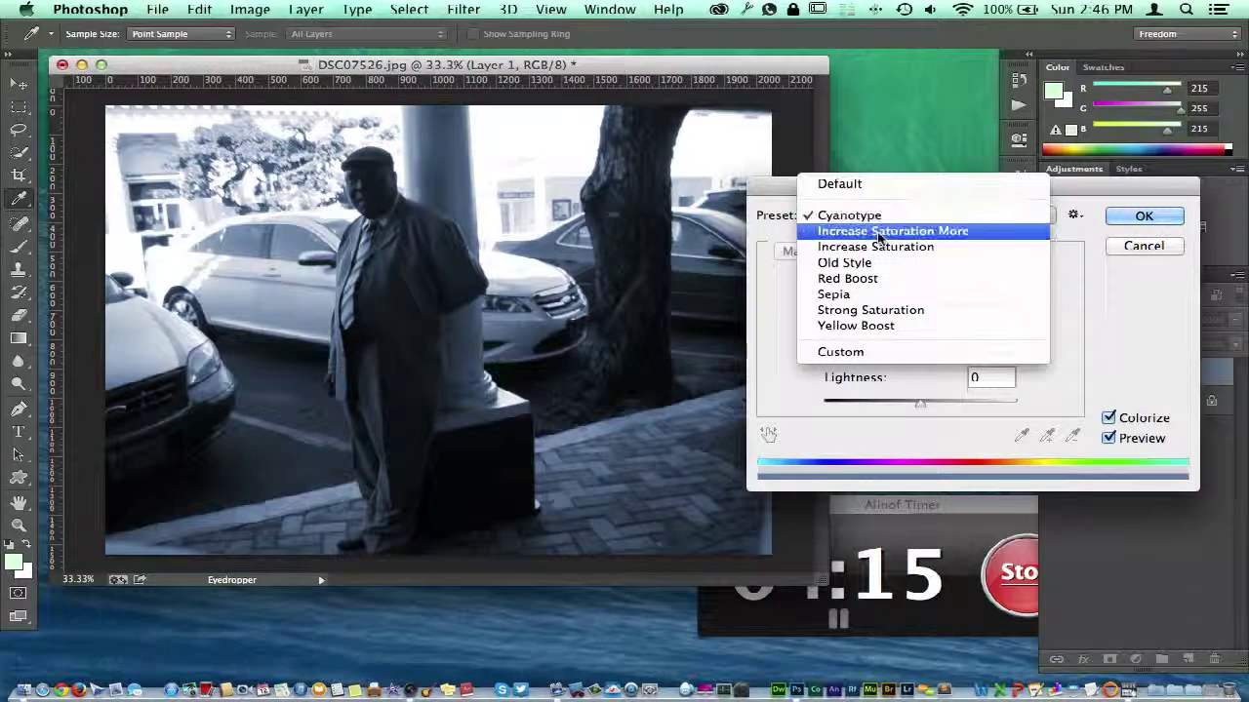
click(878, 238)
click(878, 217)
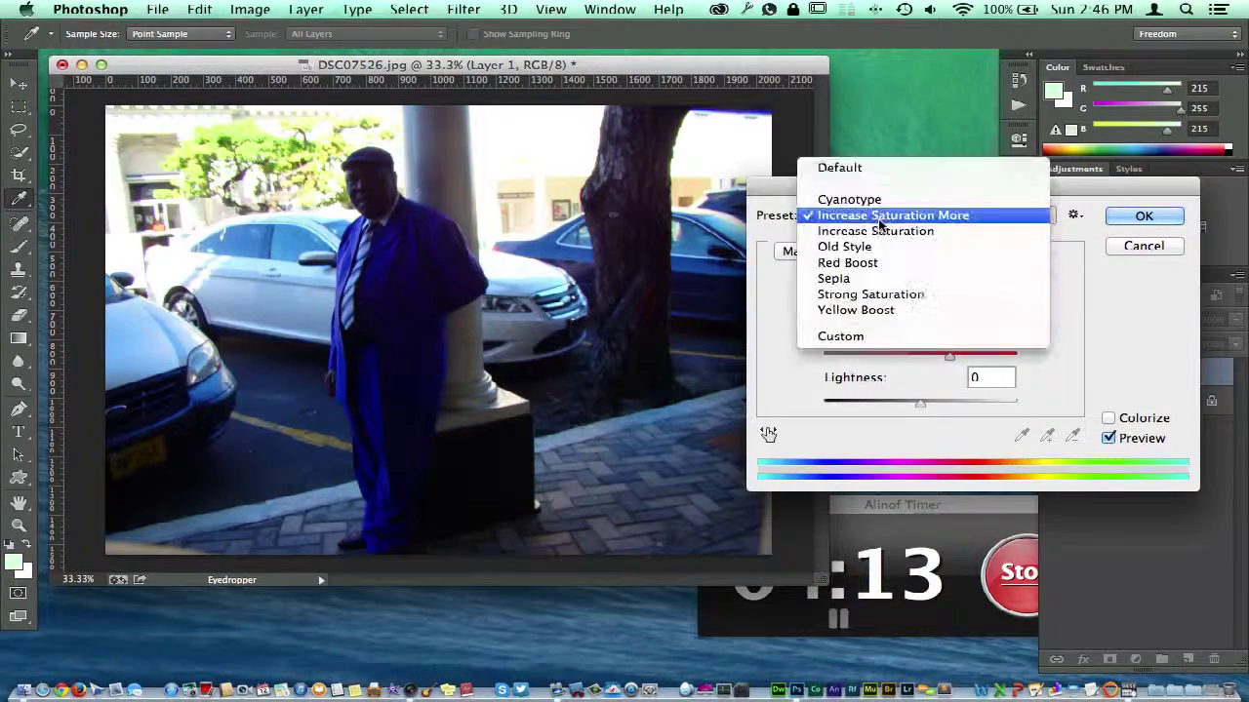
click(876, 236)
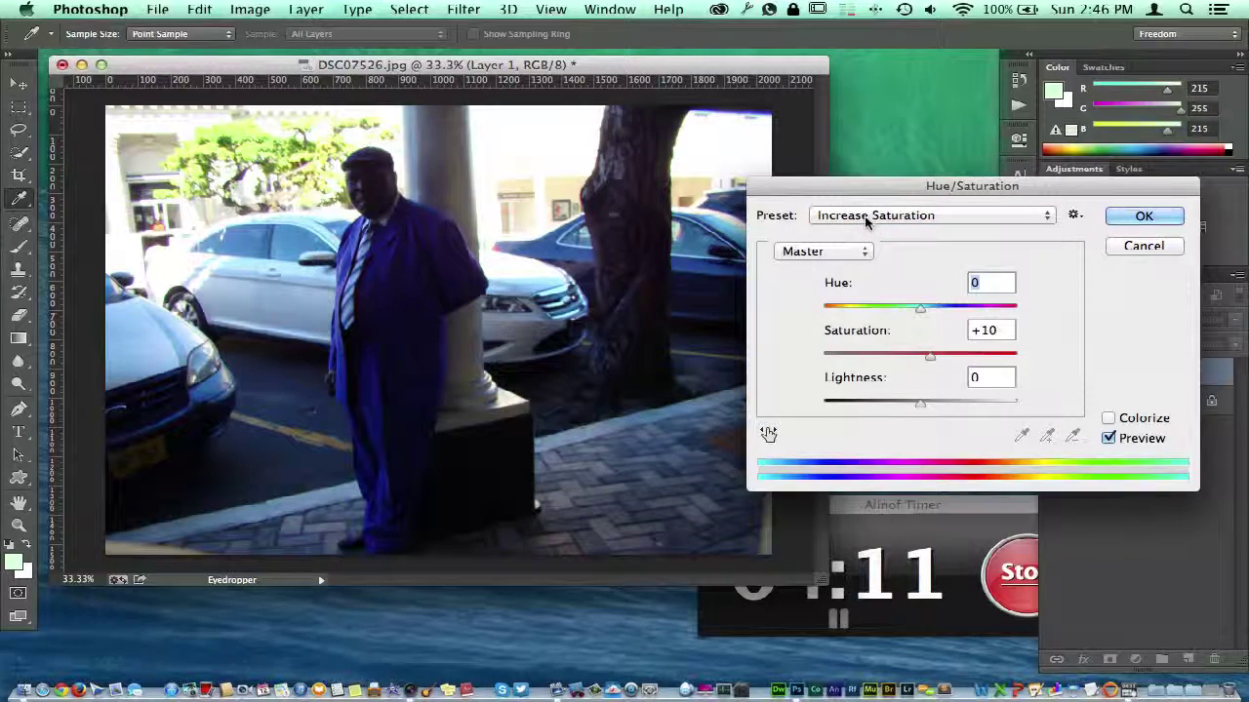
click(864, 216)
click(867, 233)
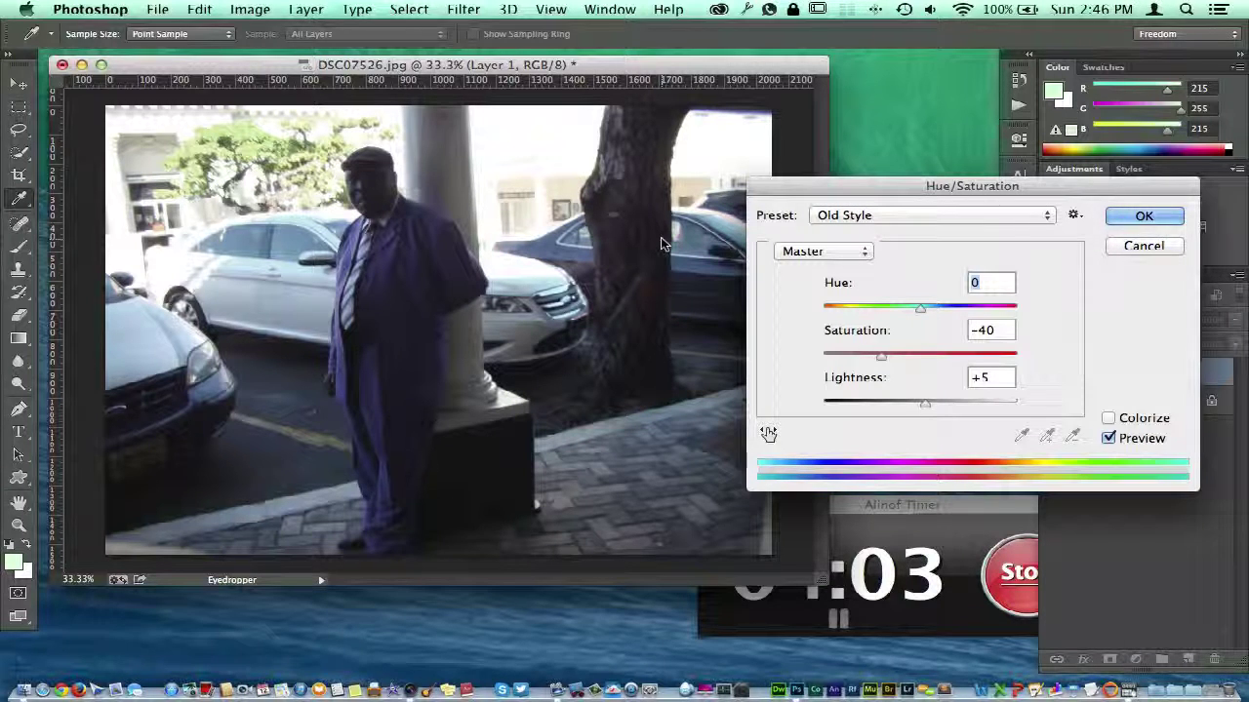
- Try the Red Boost, Sepia, Strong Saturation and Yellow Boost presets, and restore the Default preset
click(862, 215)
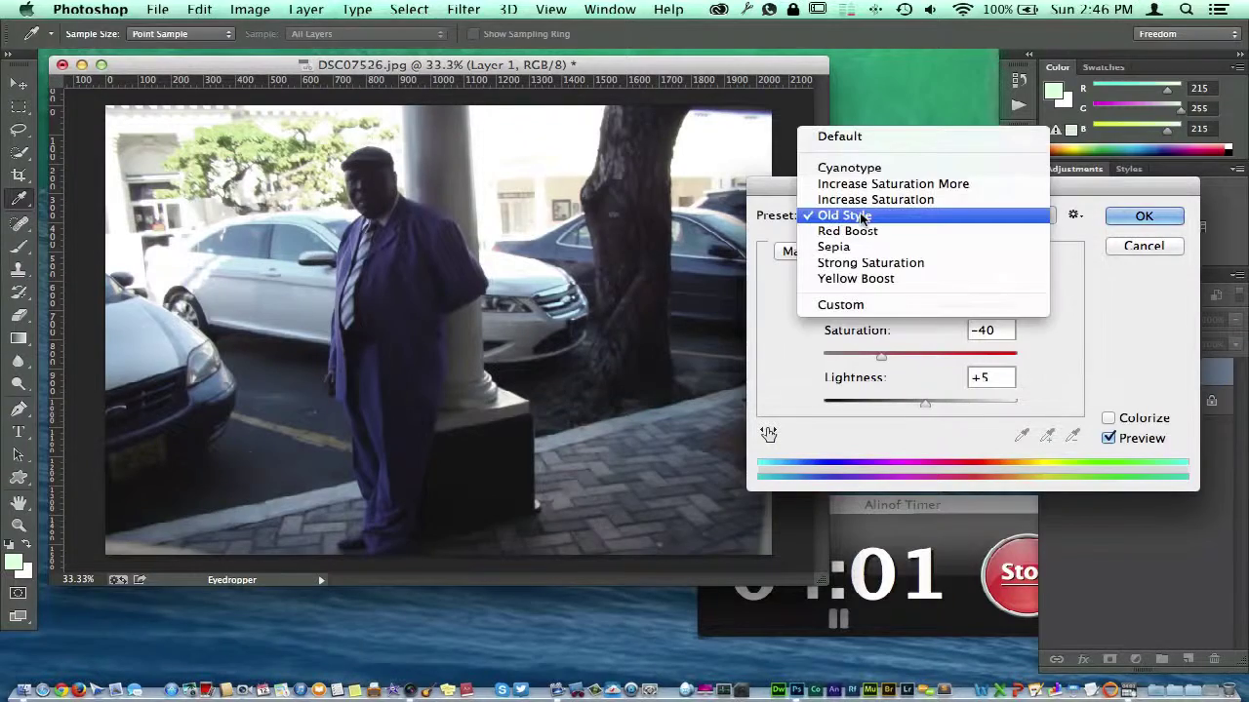
click(859, 230)
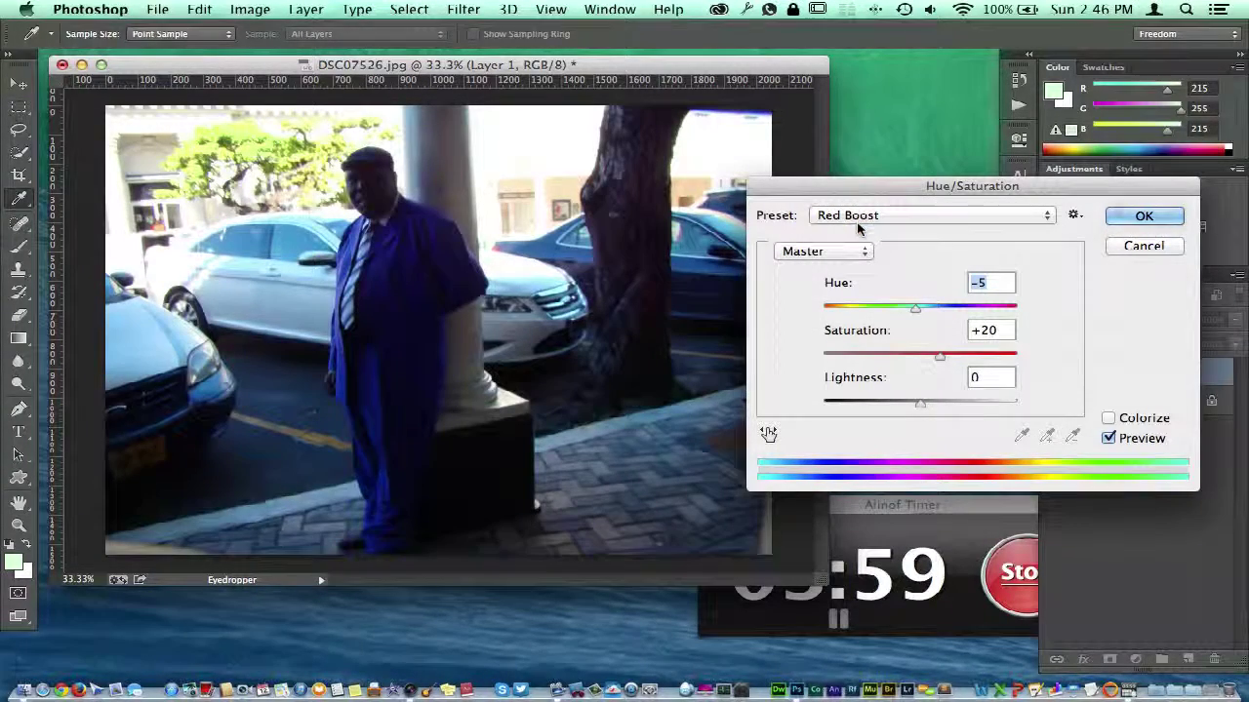
click(873, 216)
click(860, 233)
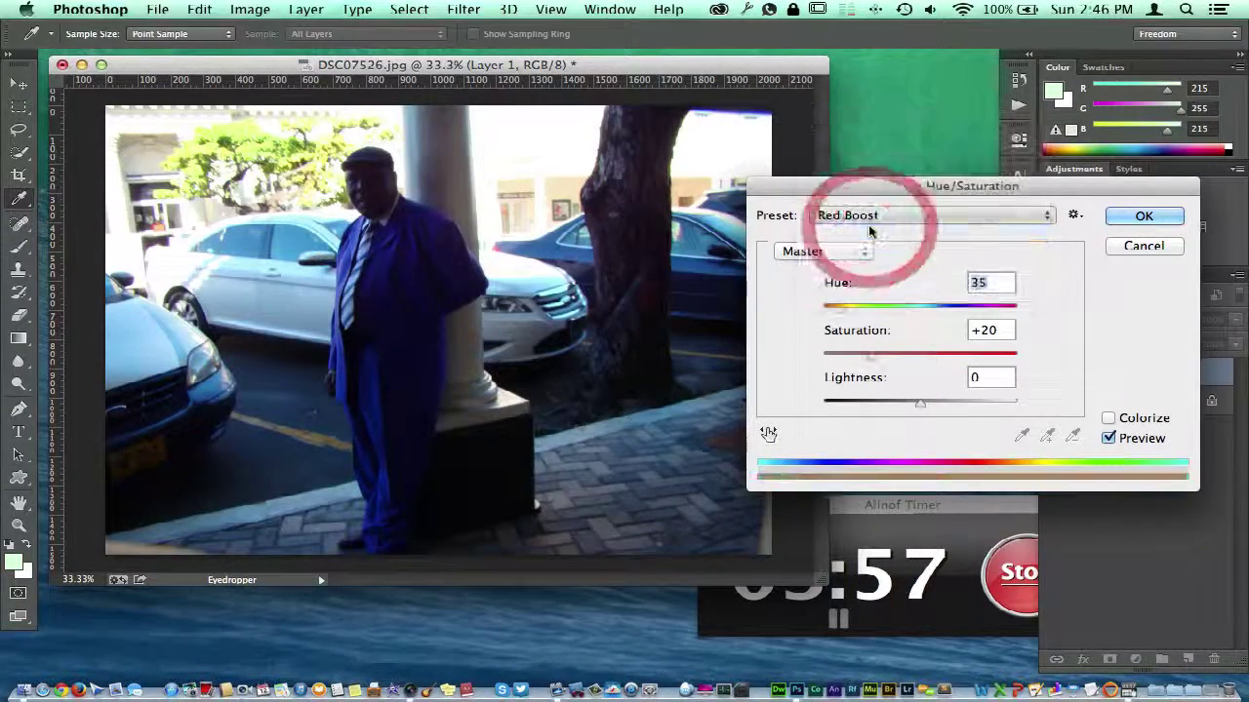
click(849, 219)
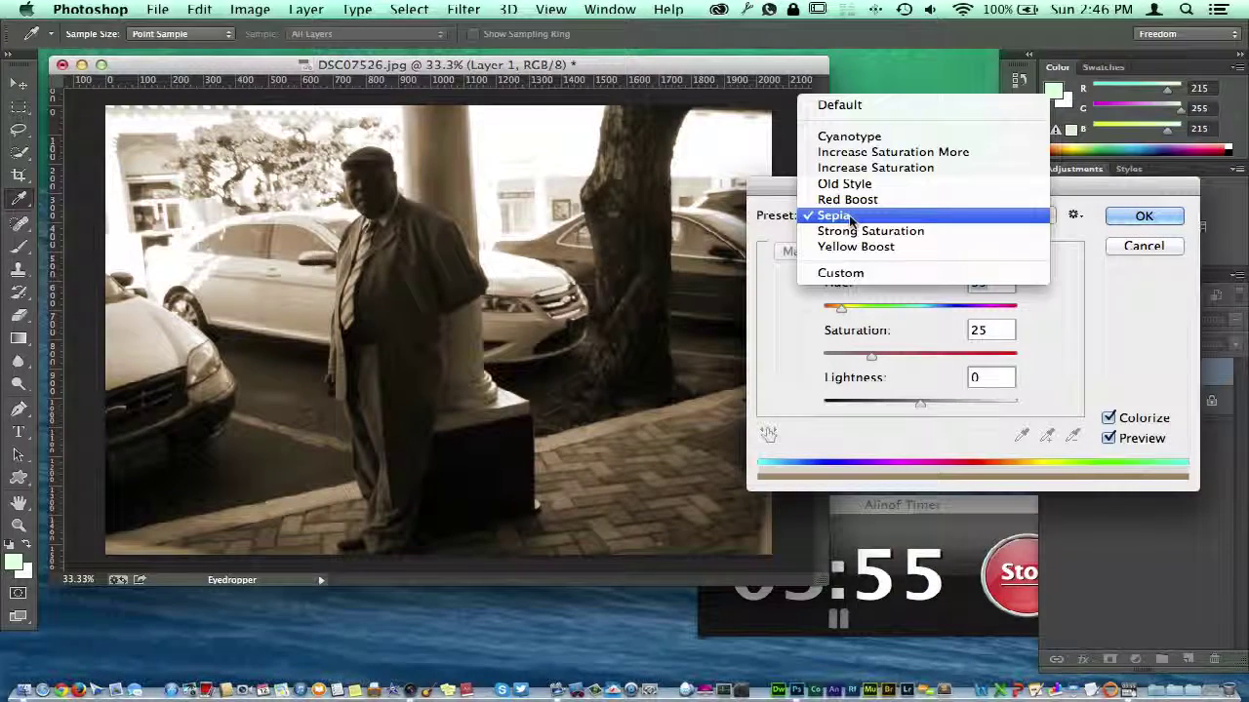
click(848, 231)
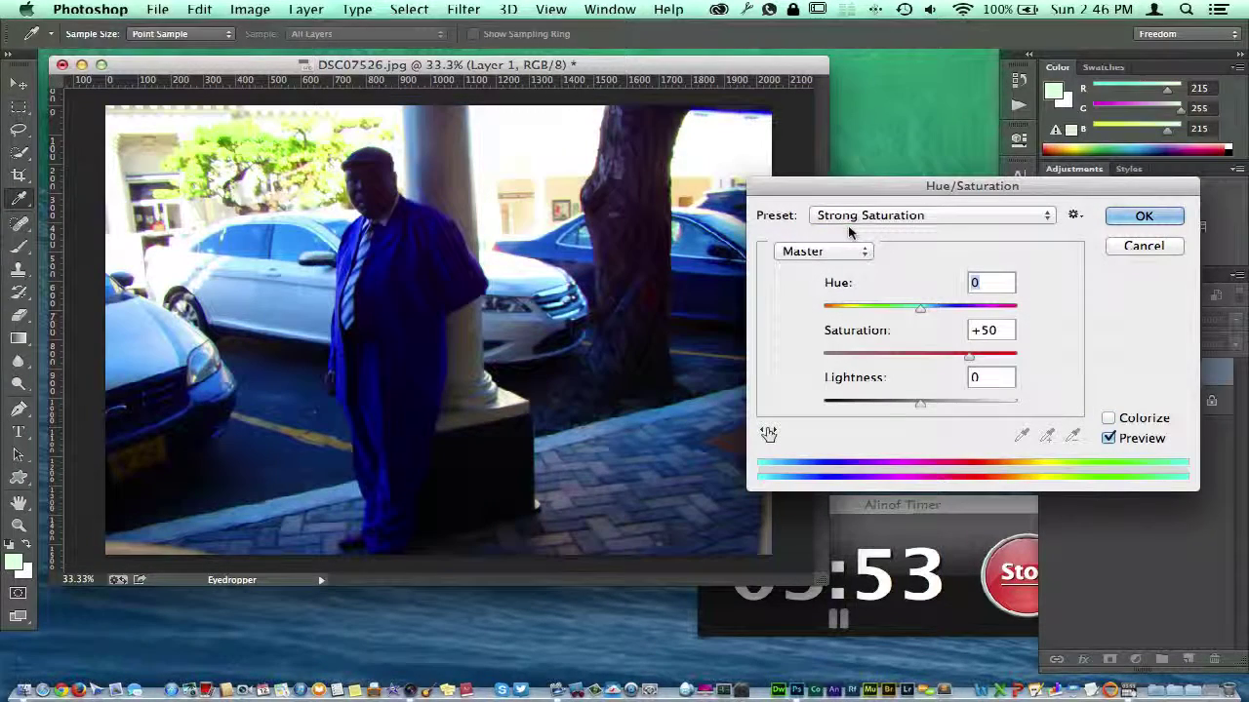
click(848, 226)
click(848, 234)
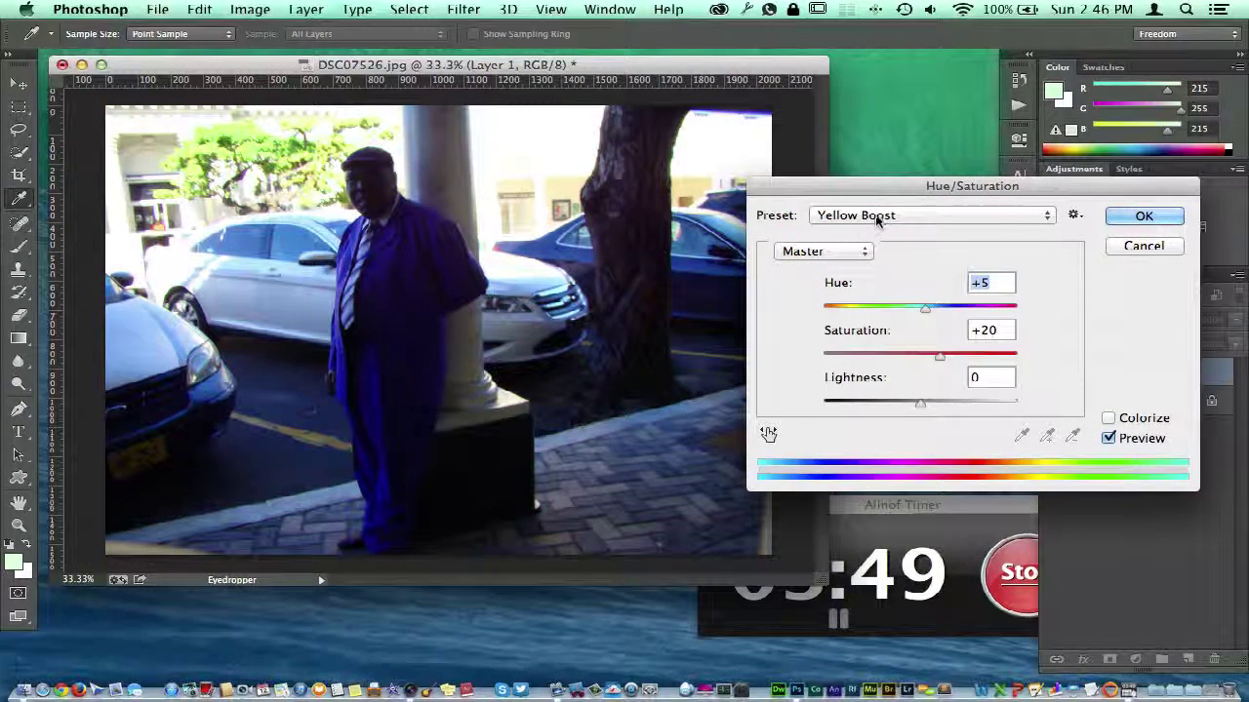
click(877, 220)
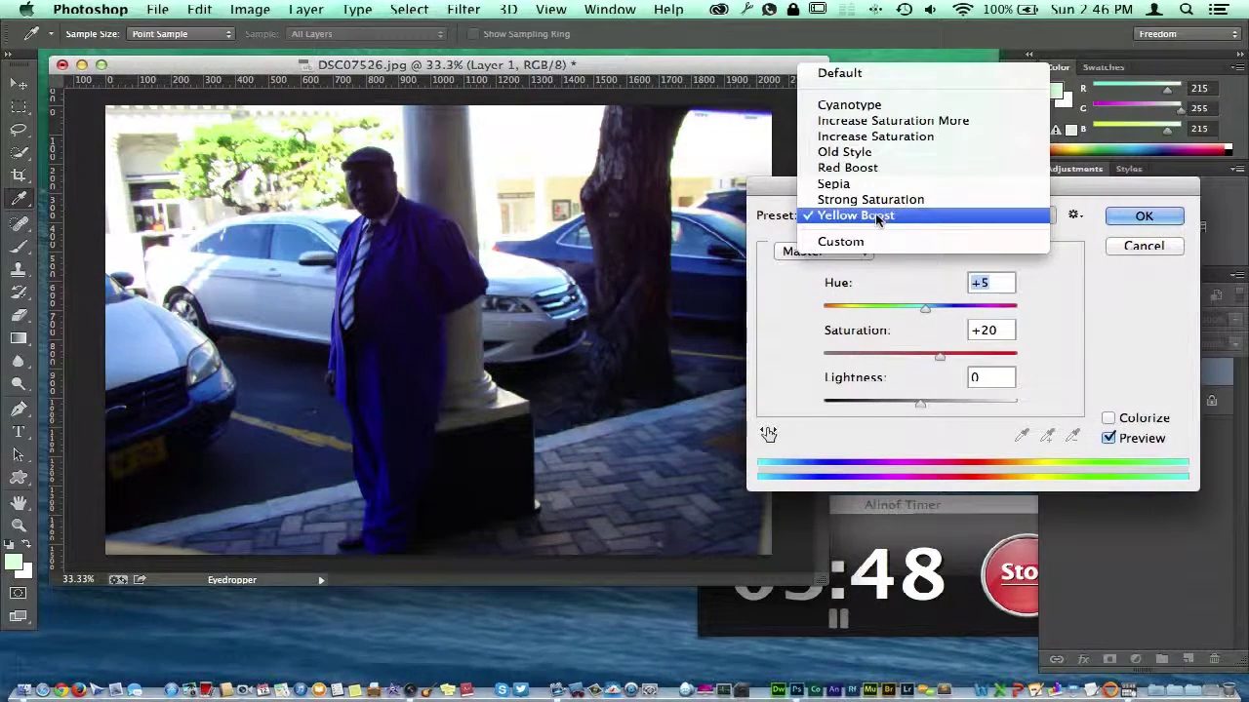
click(834, 75)
- Switch the Hue/Saturation colour range through Reds, Yellows and Greens, and return it to Master
click(822, 251)
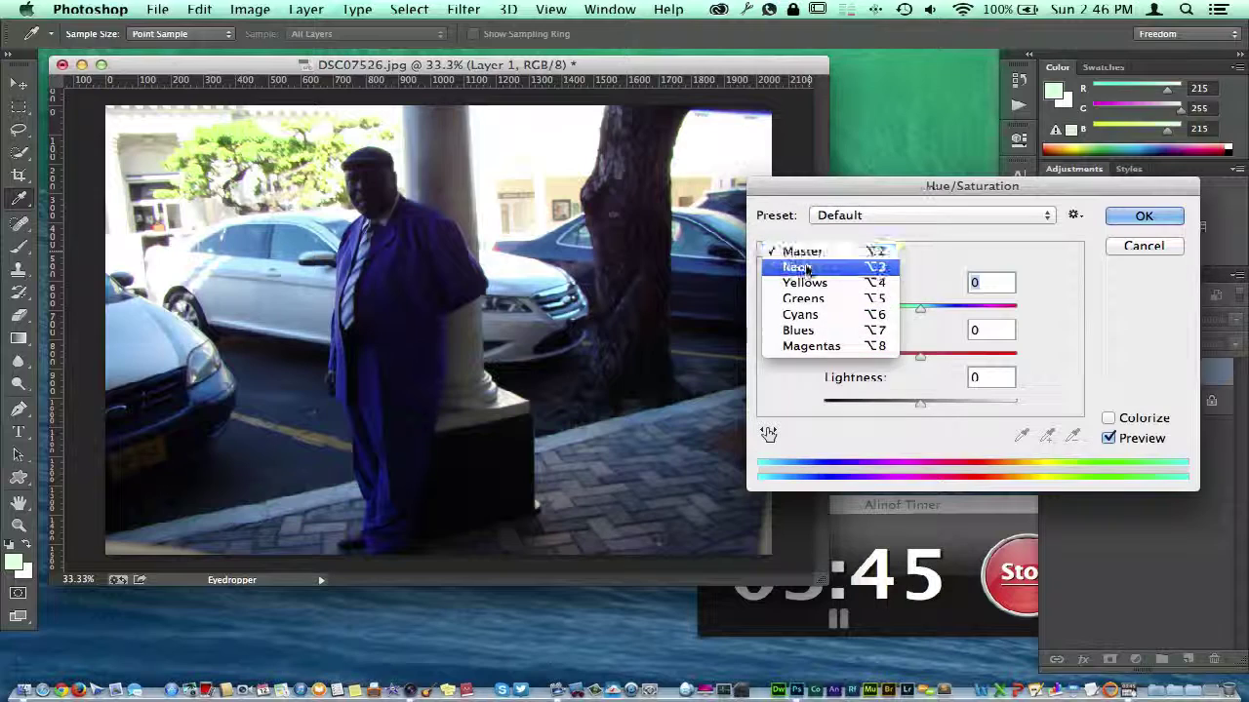
key(Escape)
click(806, 253)
click(805, 266)
click(795, 251)
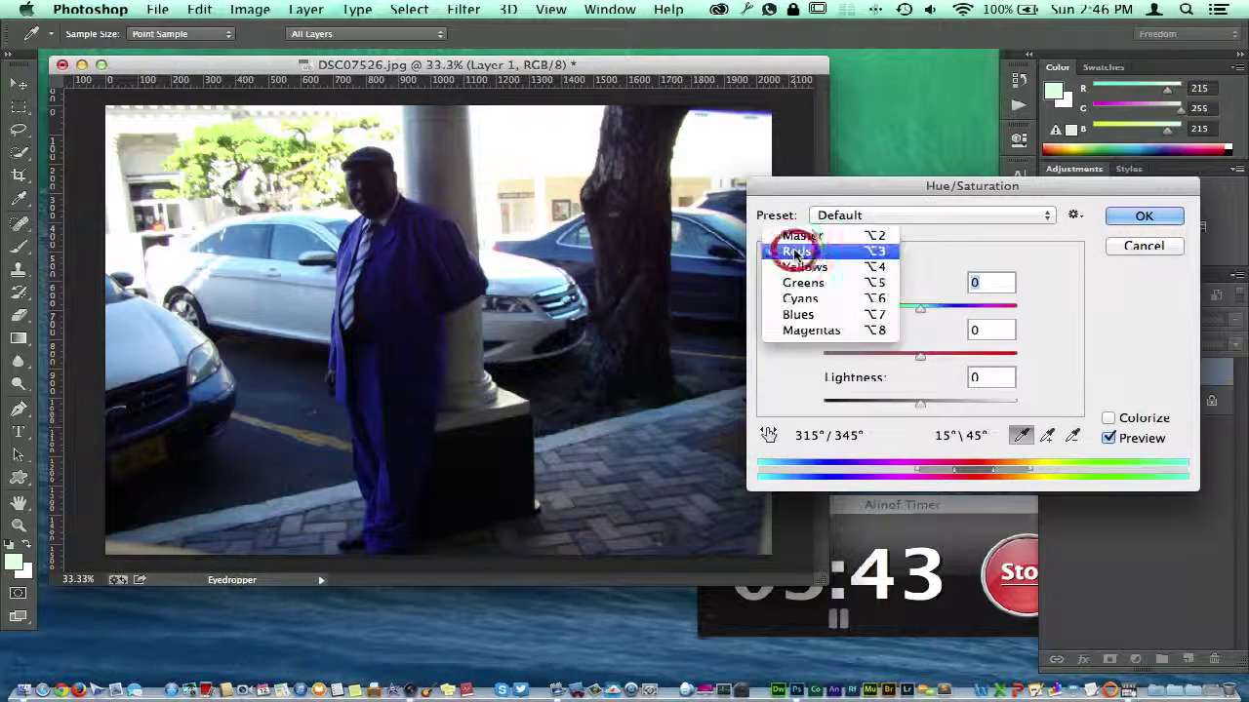
click(795, 266)
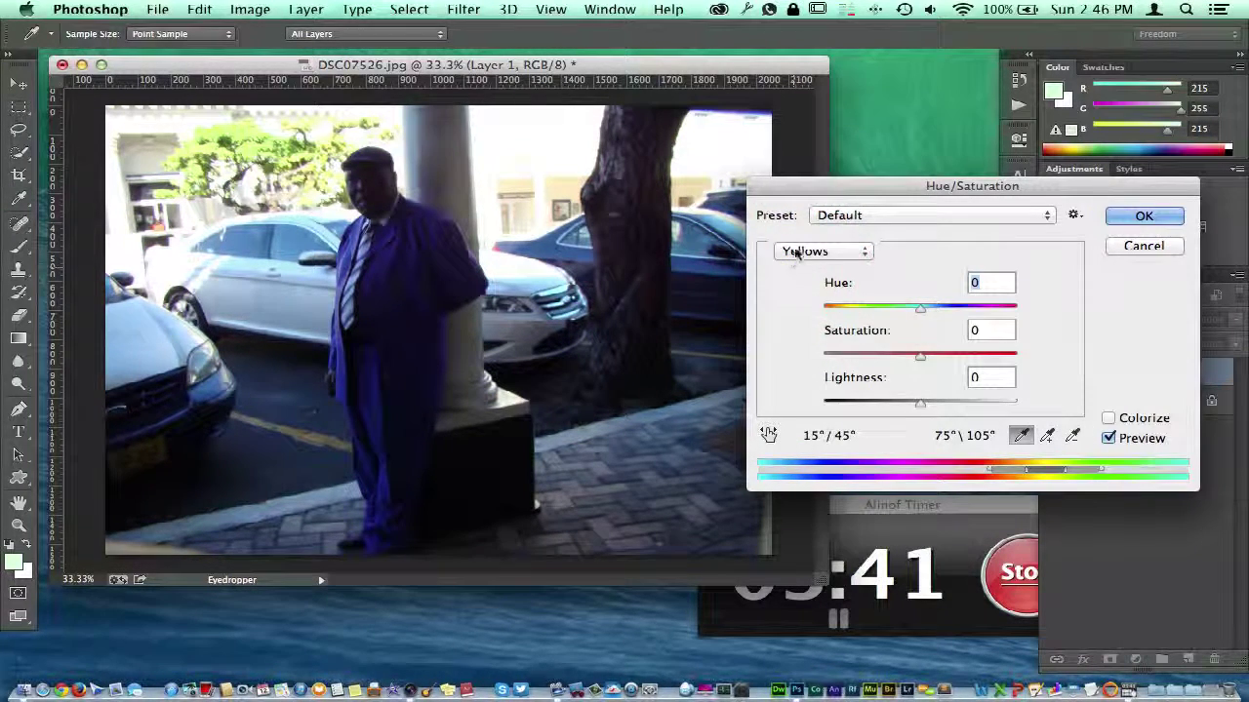
click(796, 253)
click(796, 267)
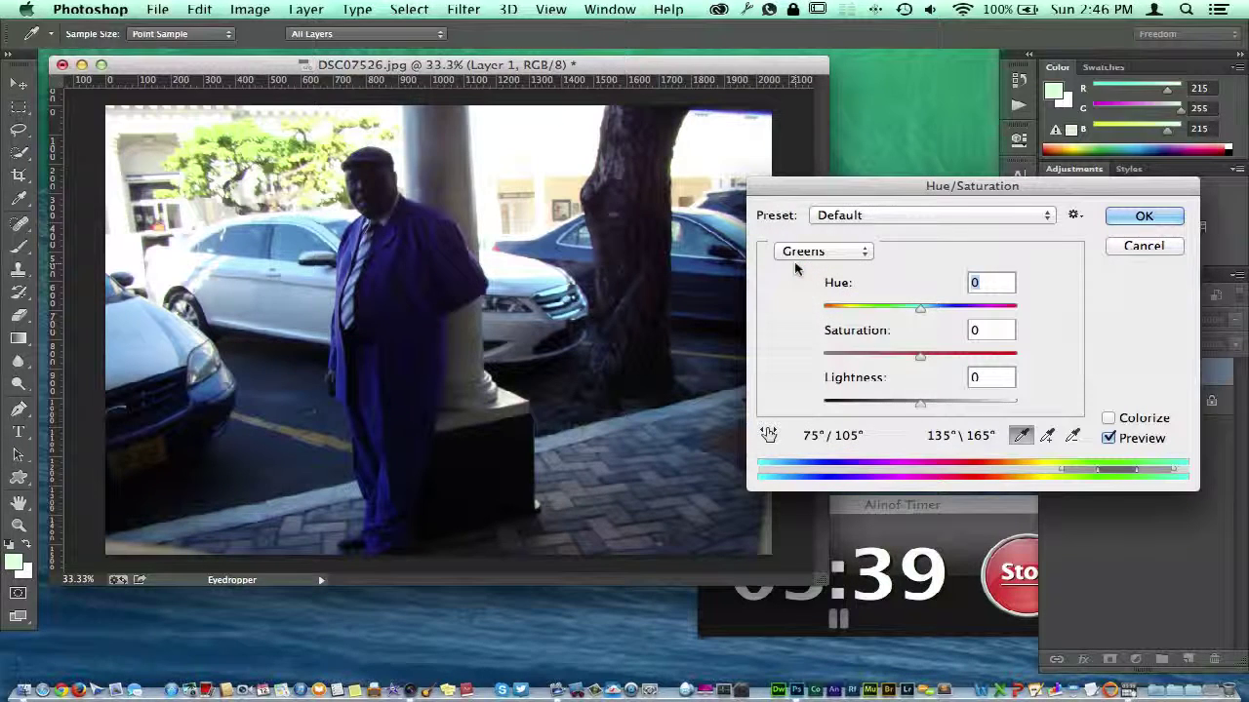
click(855, 254)
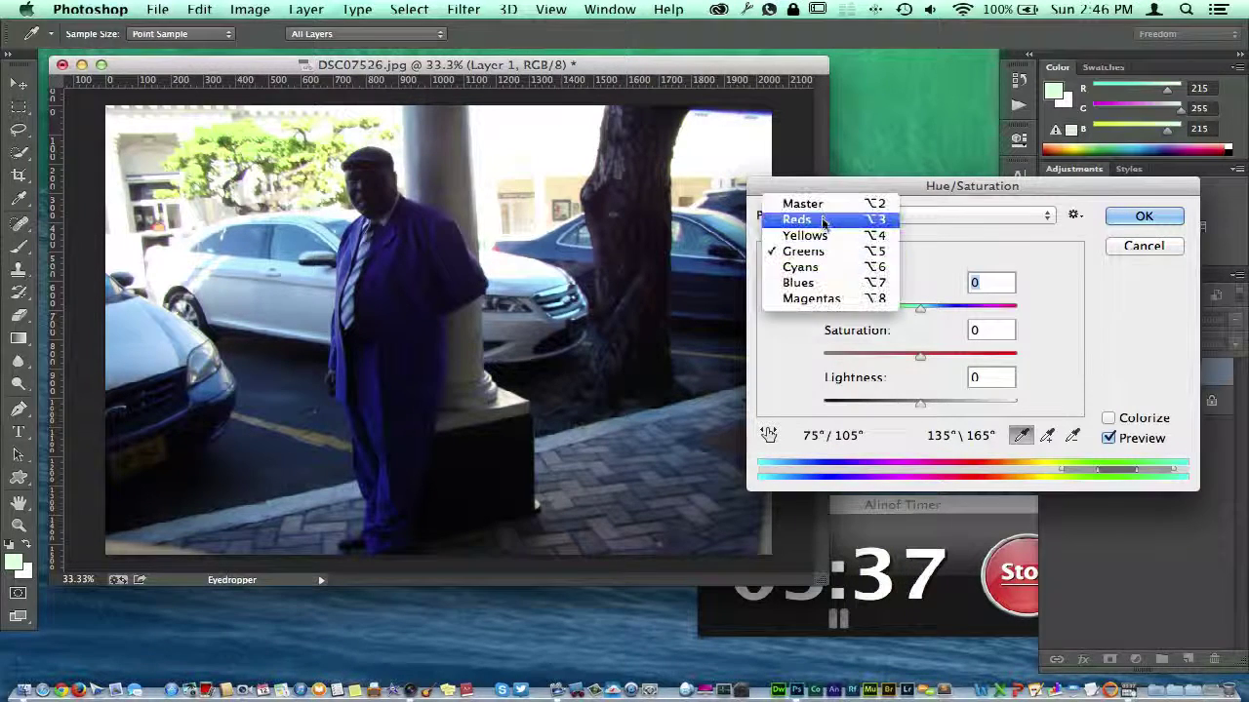
click(806, 202)
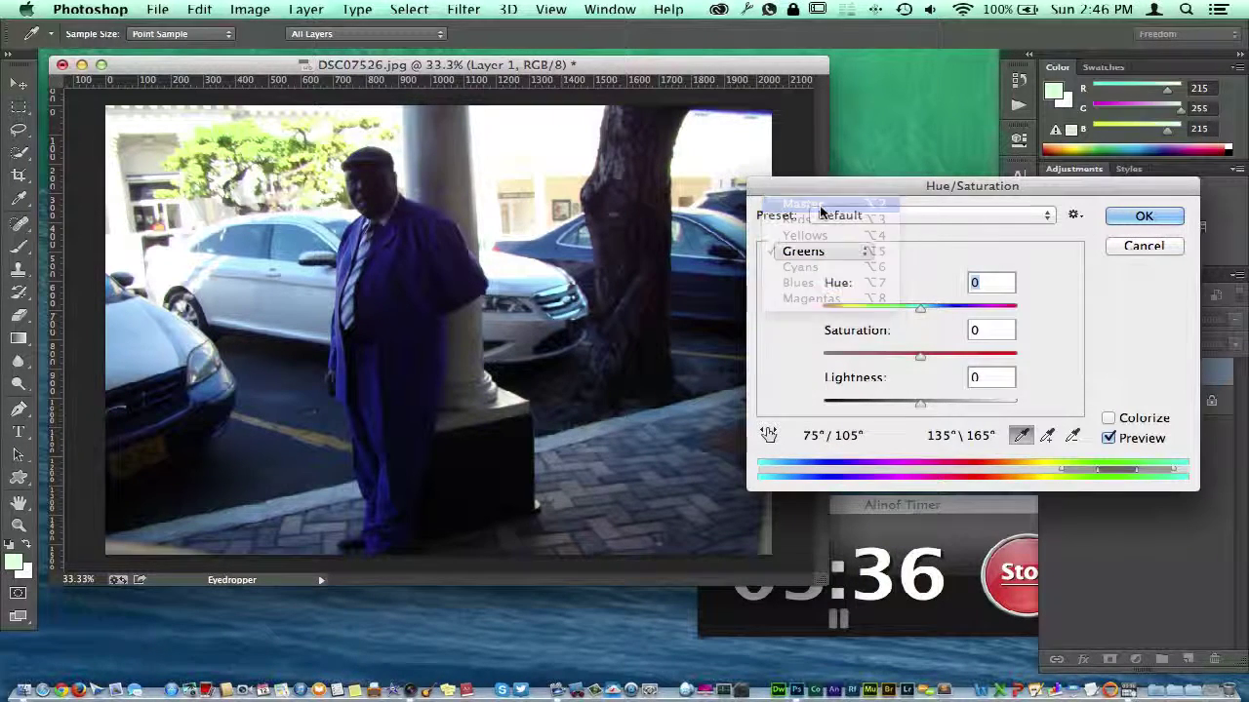
- Lower the Blues saturation to -100 with the on-image adjustment on the man's suit, and undo the last saturation change
click(768, 439)
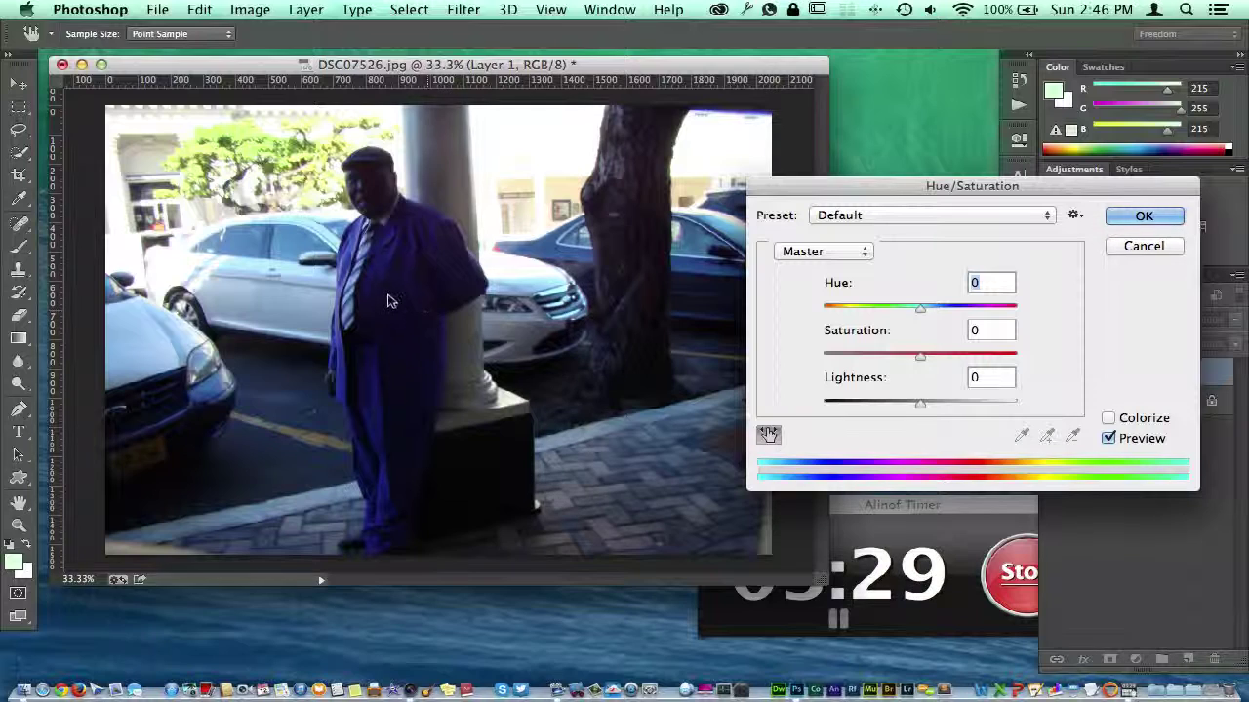
drag(388, 301, 280, 287)
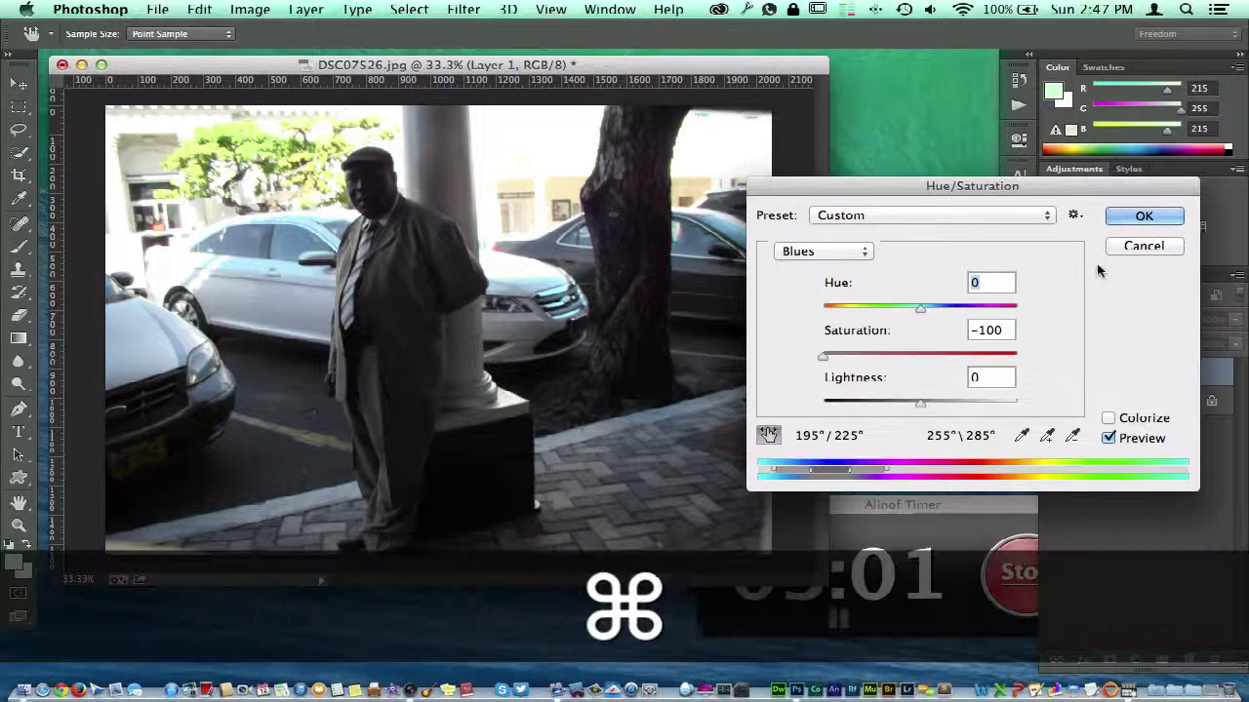
key(super+z)
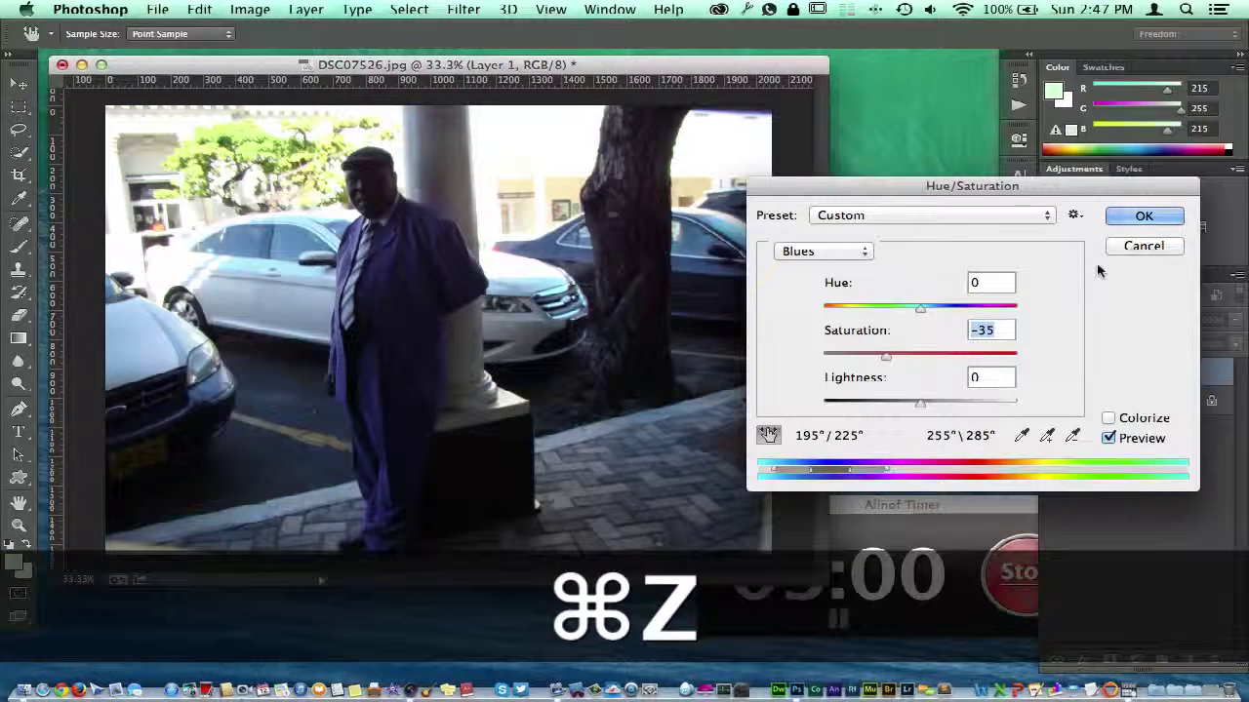
- Subtract the suit's colour from the Blues range by sampling the photo, and cancel the Hue/Saturation adjustment
click(1022, 437)
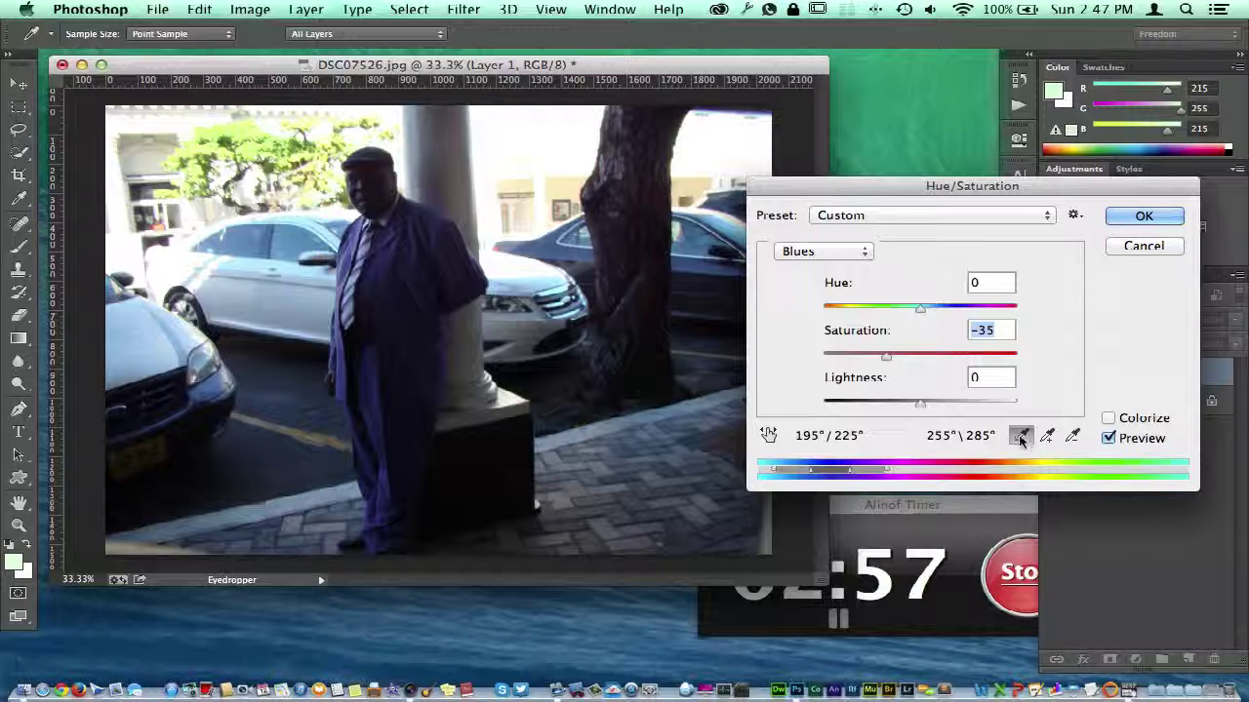
click(1072, 436)
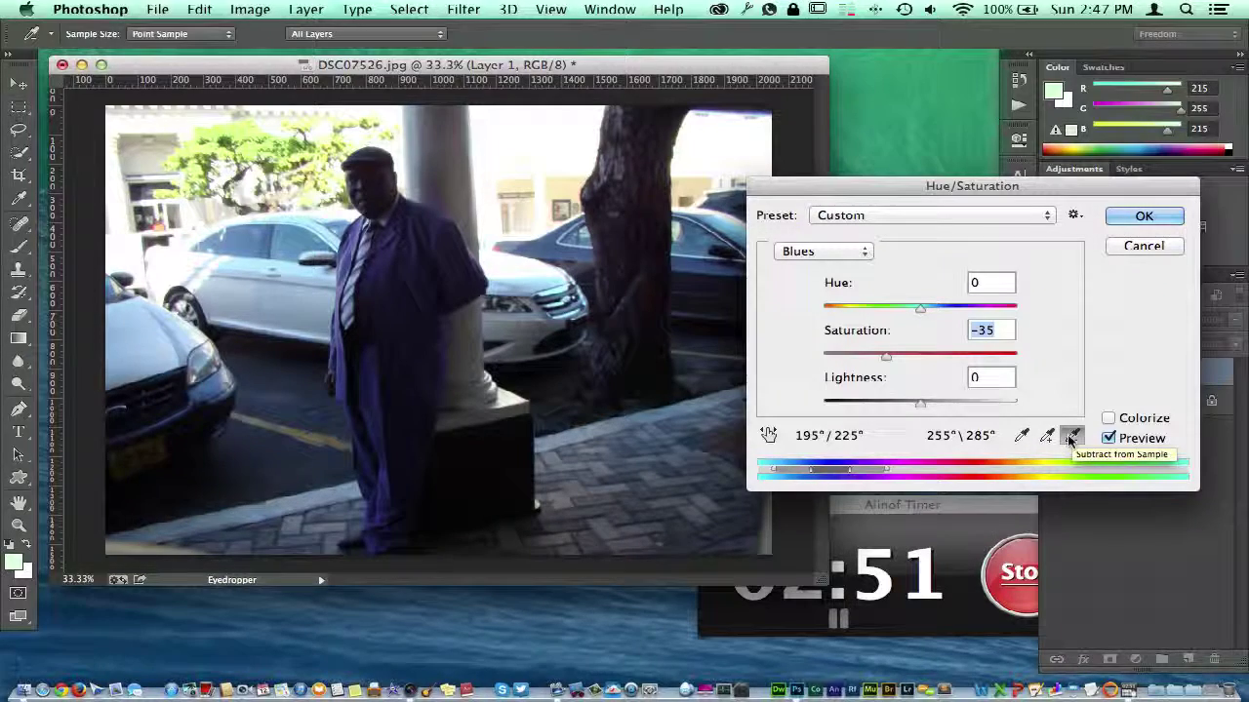
mouse_move(395, 310)
mouse_down()
mouse_move(437, 309)
mouse_move(363, 322)
mouse_move(547, 327)
mouse_move(517, 330)
mouse_up()
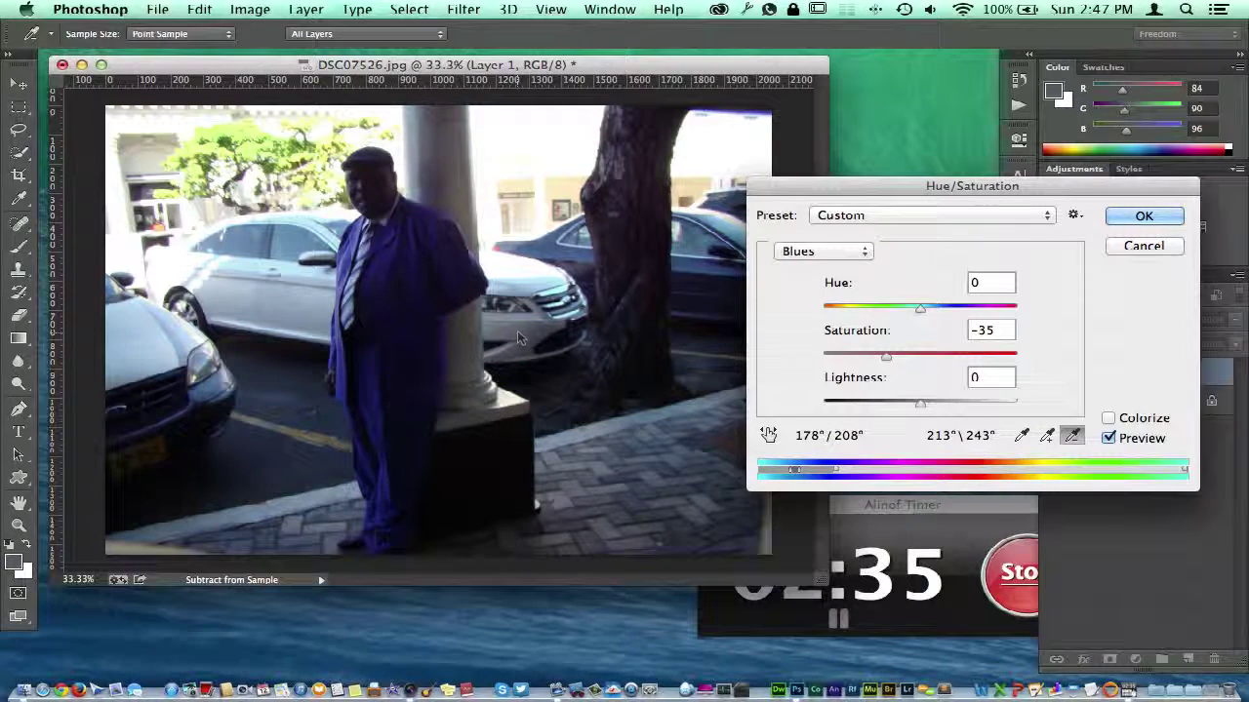
click(1142, 249)
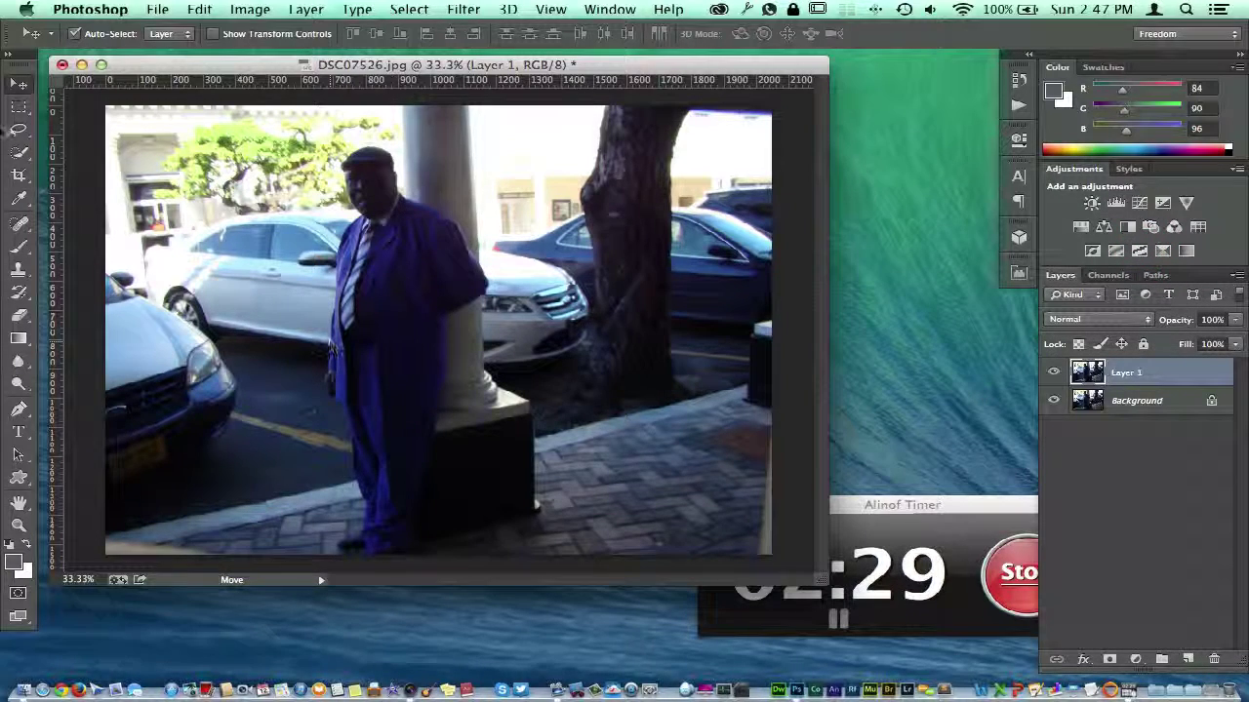
- Select the man's whole figure, from hat to shoes, with the Quick Selection tool, undoing the stray stroke beside his head
click(21, 154)
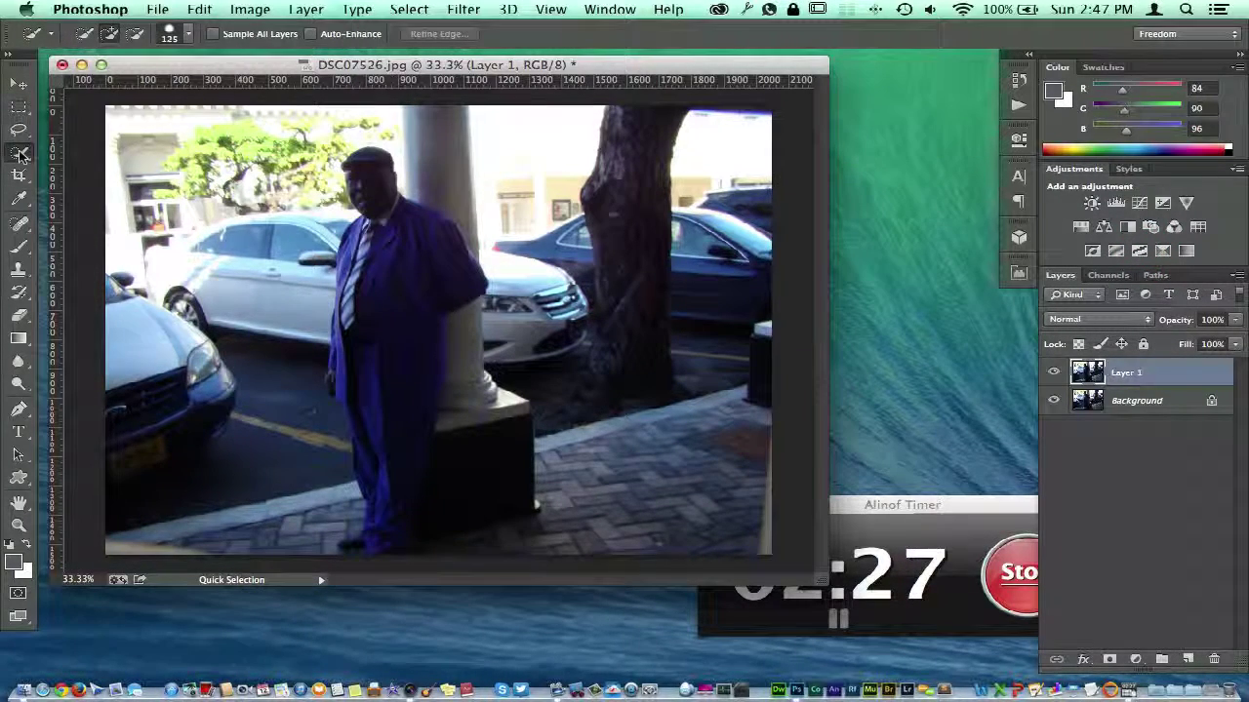
right_click(21, 153)
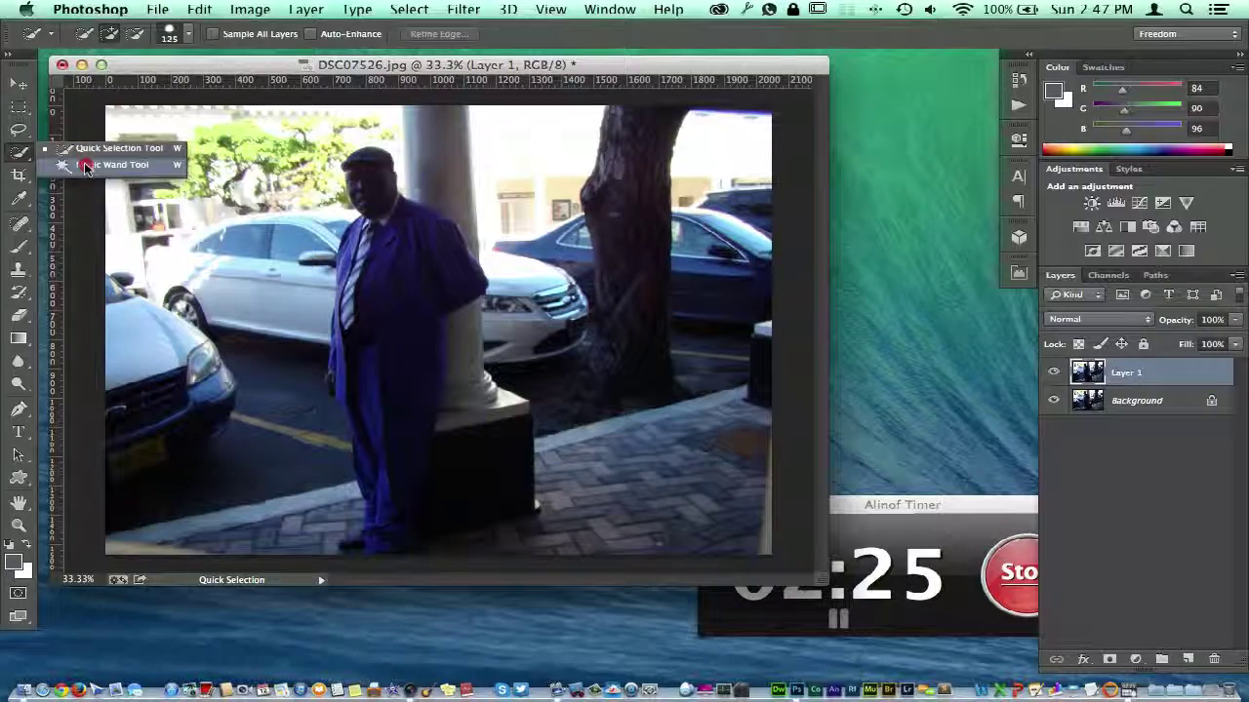
click(371, 333)
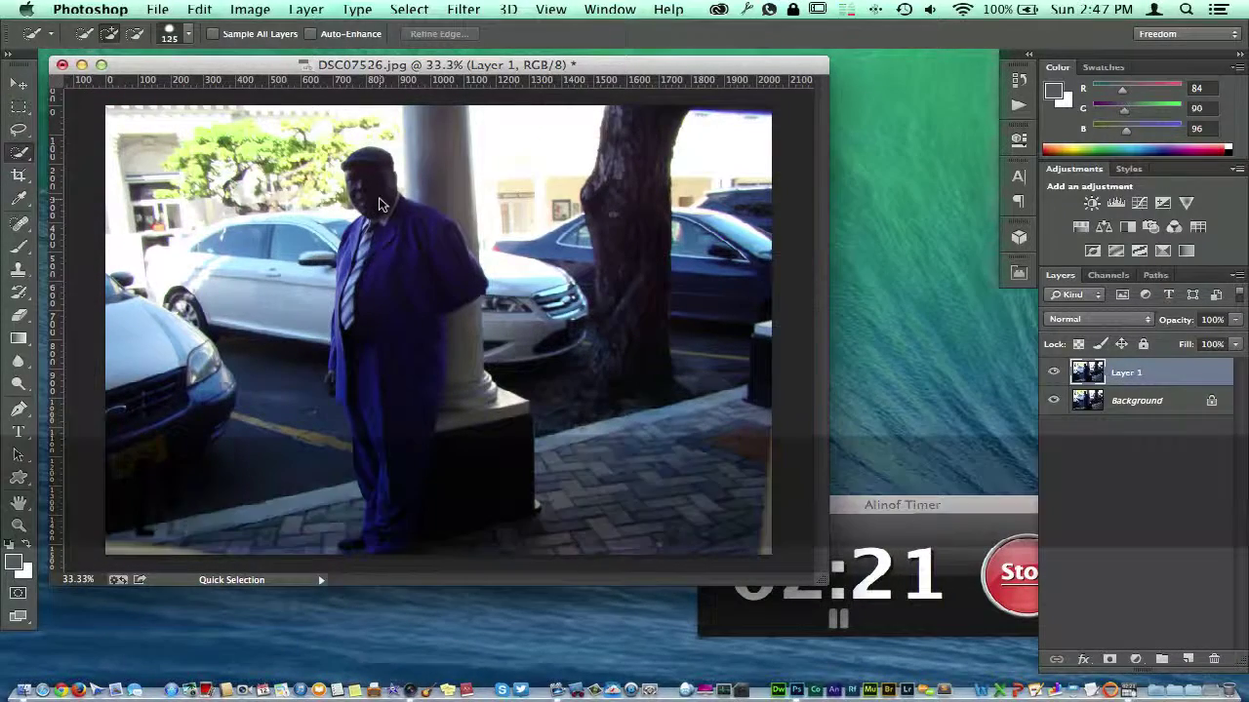
mouse_move(369, 161)
mouse_down()
mouse_move(409, 312)
mouse_move(421, 301)
mouse_move(413, 418)
mouse_move(389, 519)
mouse_move(371, 527)
mouse_move(335, 338)
mouse_move(343, 359)
mouse_move(369, 184)
mouse_move(343, 292)
mouse_move(353, 222)
mouse_move(342, 203)
mouse_up()
key(ctrl+z)
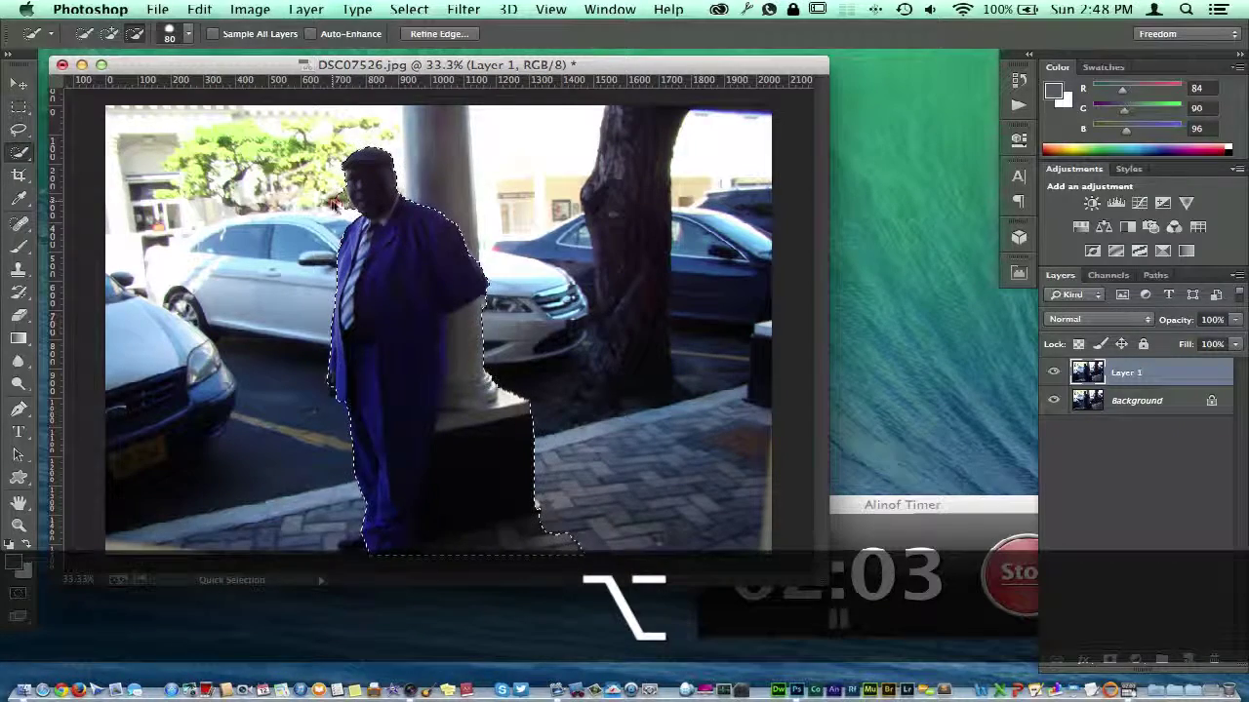
- Subtract the background beside the face, the column and its black base from the selection, leaving only the man selected
alt+click(335, 208)
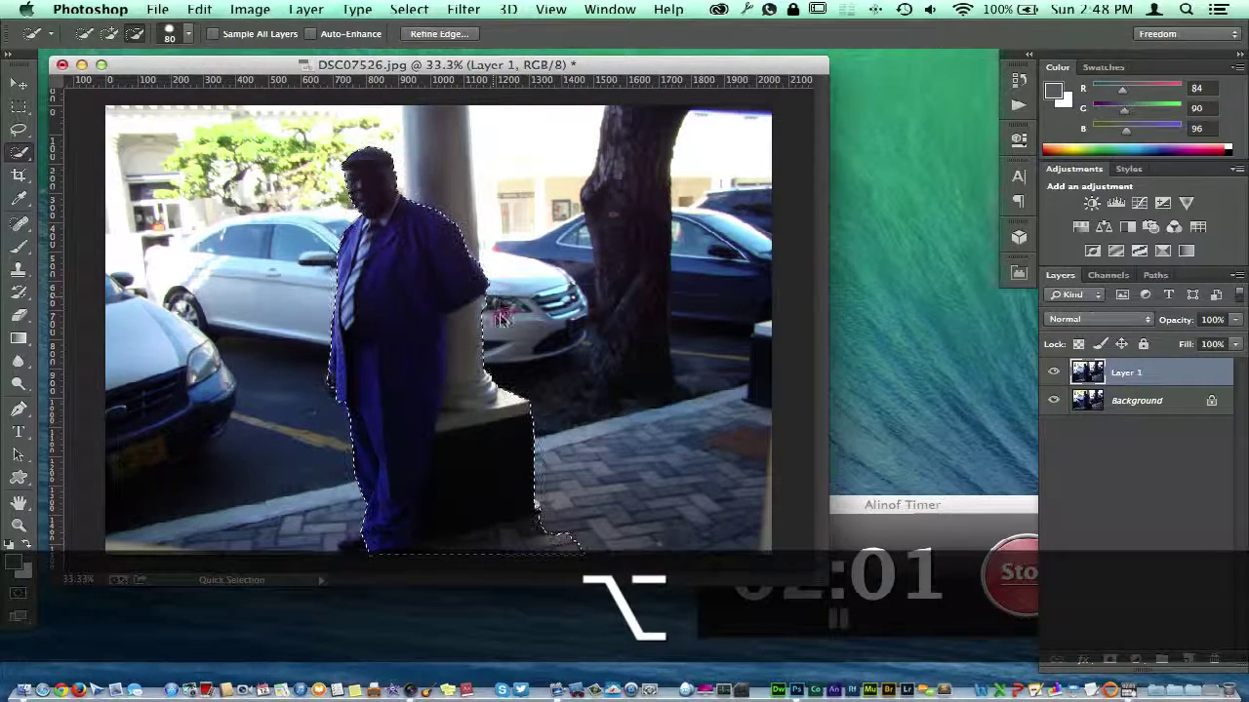
alt+click(475, 331)
mouse_move(475, 332)
mouse_down()
mouse_move(451, 526)
mouse_move(501, 500)
mouse_up()
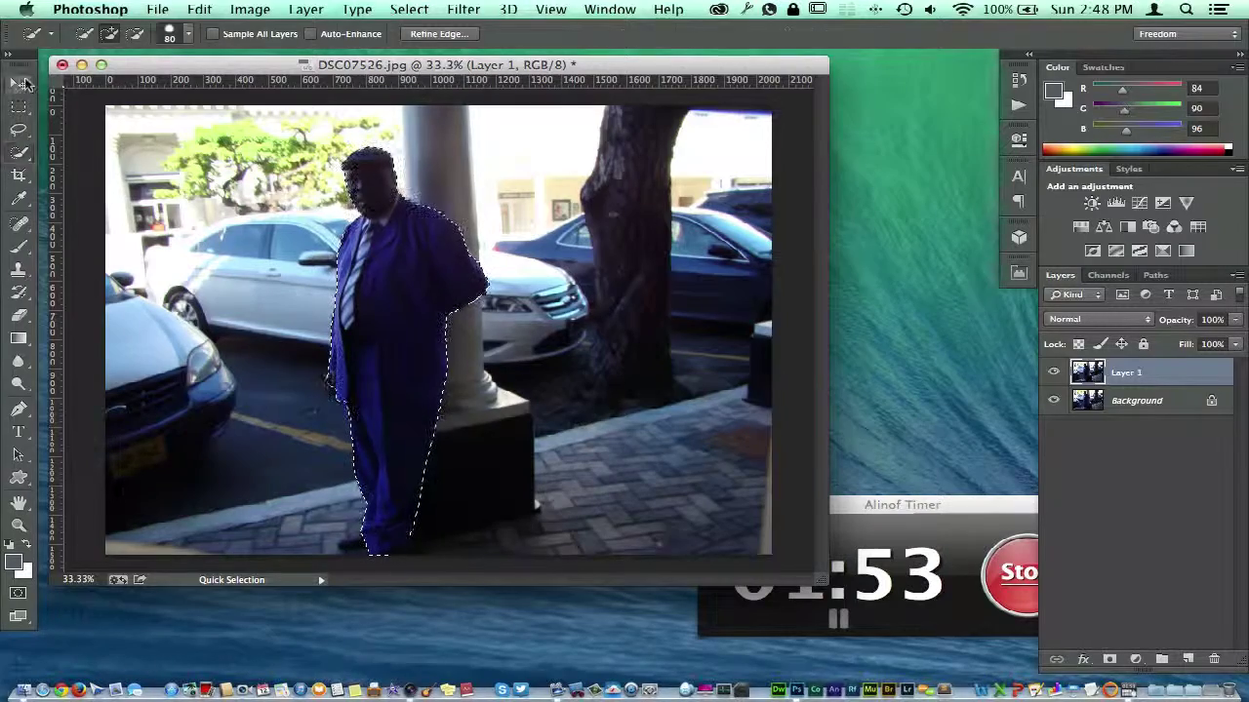
click(21, 82)
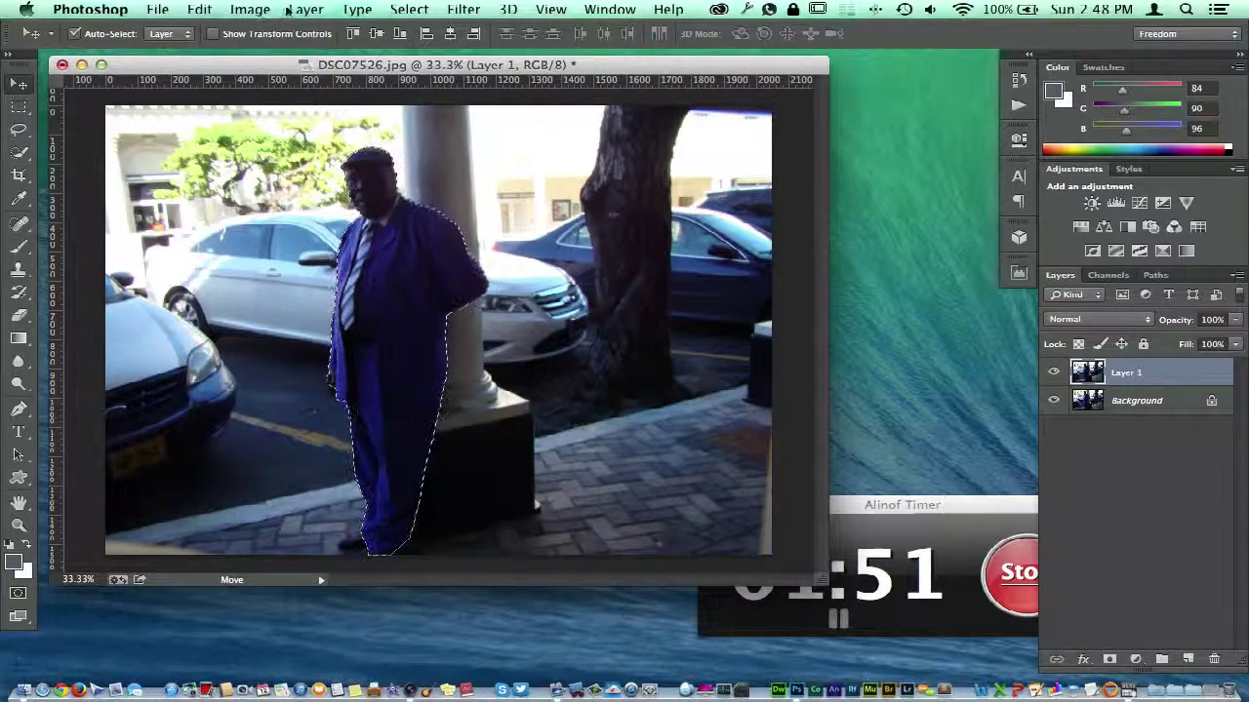
- Open the Hue/Saturation adjustment for the selected man and set the Master hue to +12
click(250, 10)
mouse_move(265, 60)
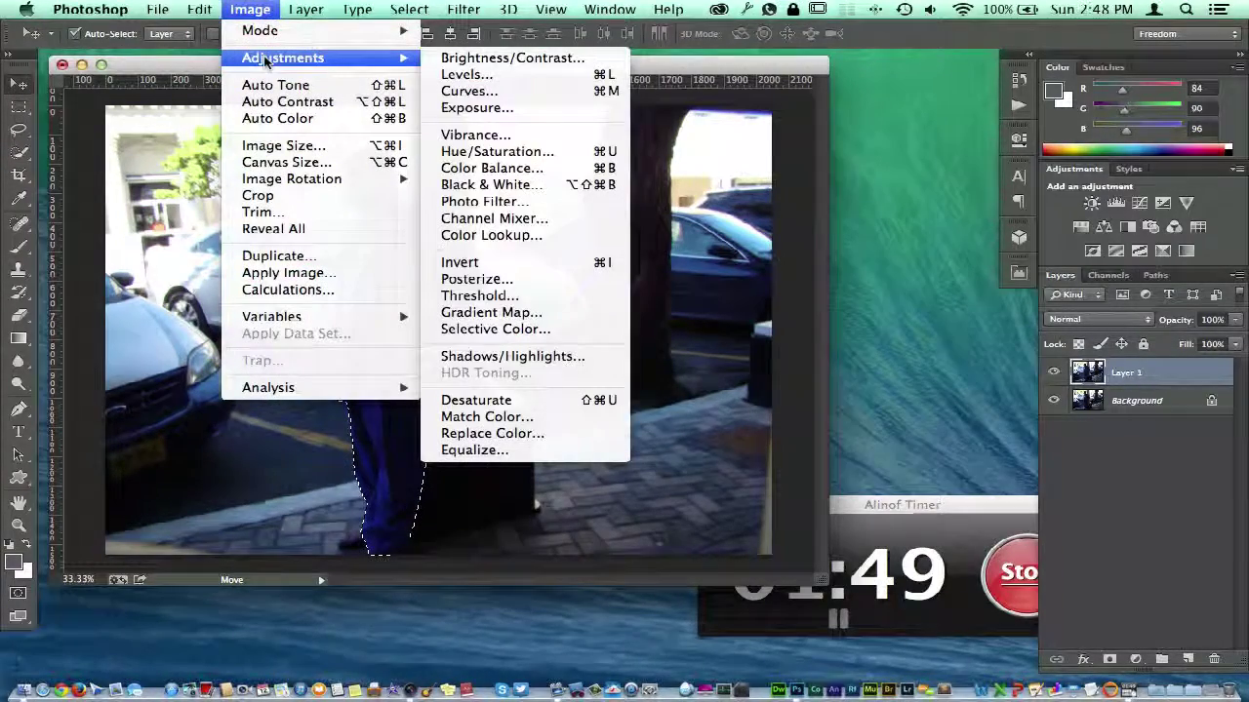
click(461, 154)
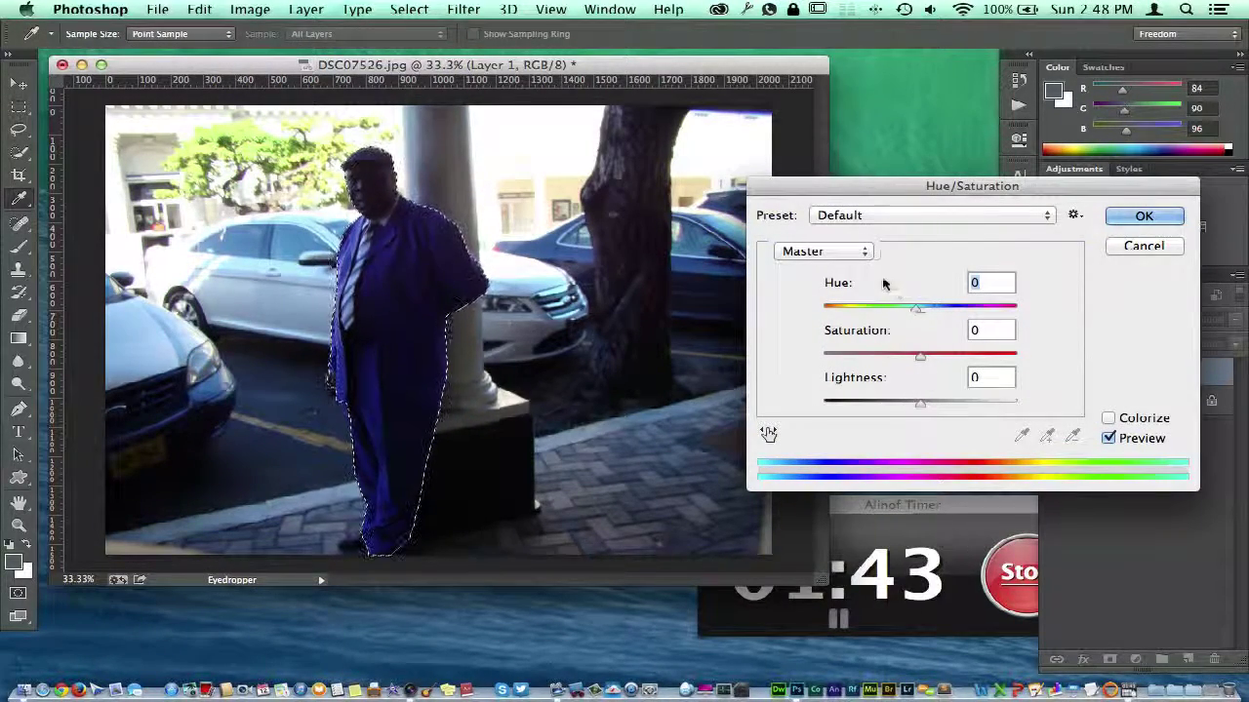
mouse_move(924, 314)
mouse_down()
mouse_move(889, 315)
mouse_move(930, 309)
mouse_up()
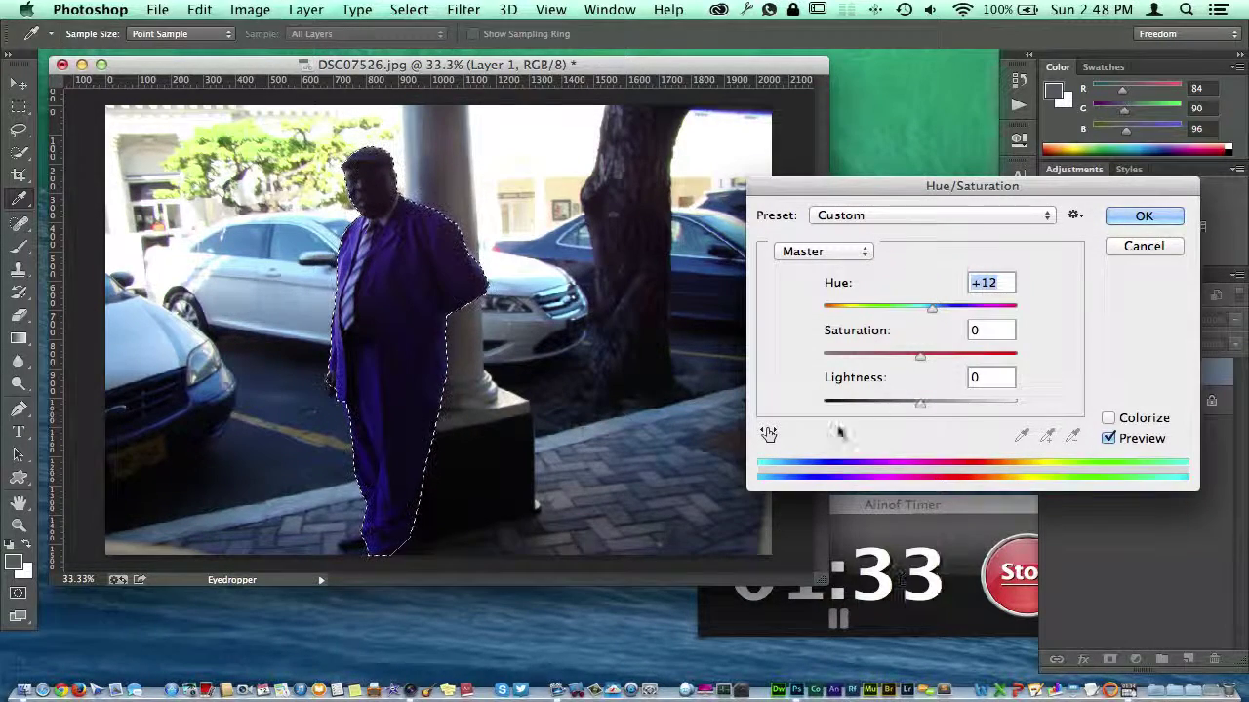
- Lower the Blues saturation to -55 with the on-image adjustment on the man's suit
click(769, 435)
drag(419, 316, 396, 310)
drag(376, 315, 359, 315)
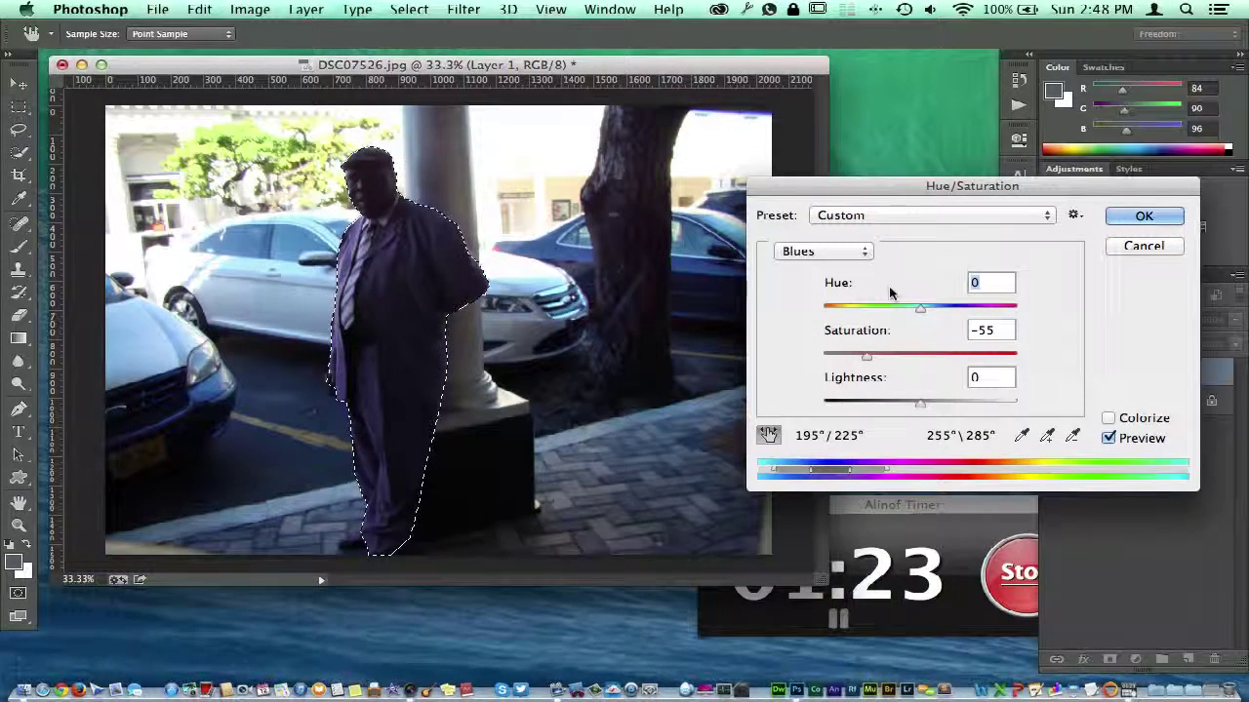
- Toggle Colorize on and off to try it on the selected man, leaving it off
click(1109, 418)
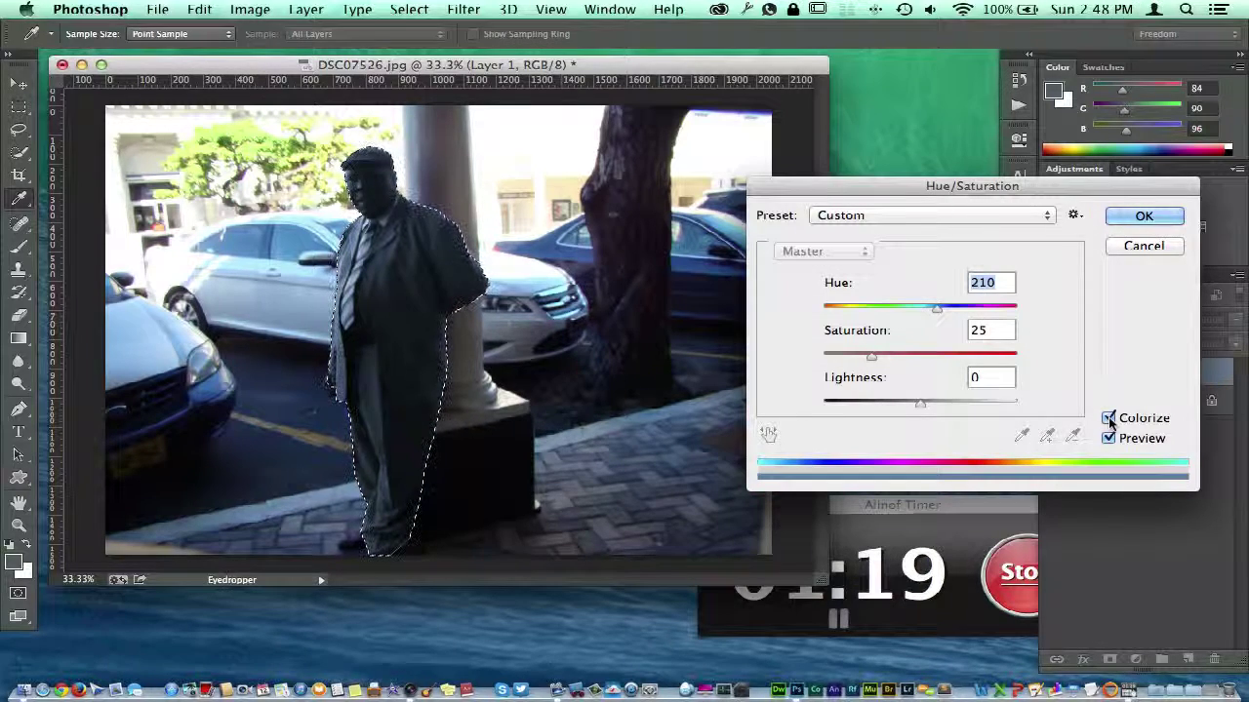
click(1109, 418)
click(1109, 419)
click(1110, 419)
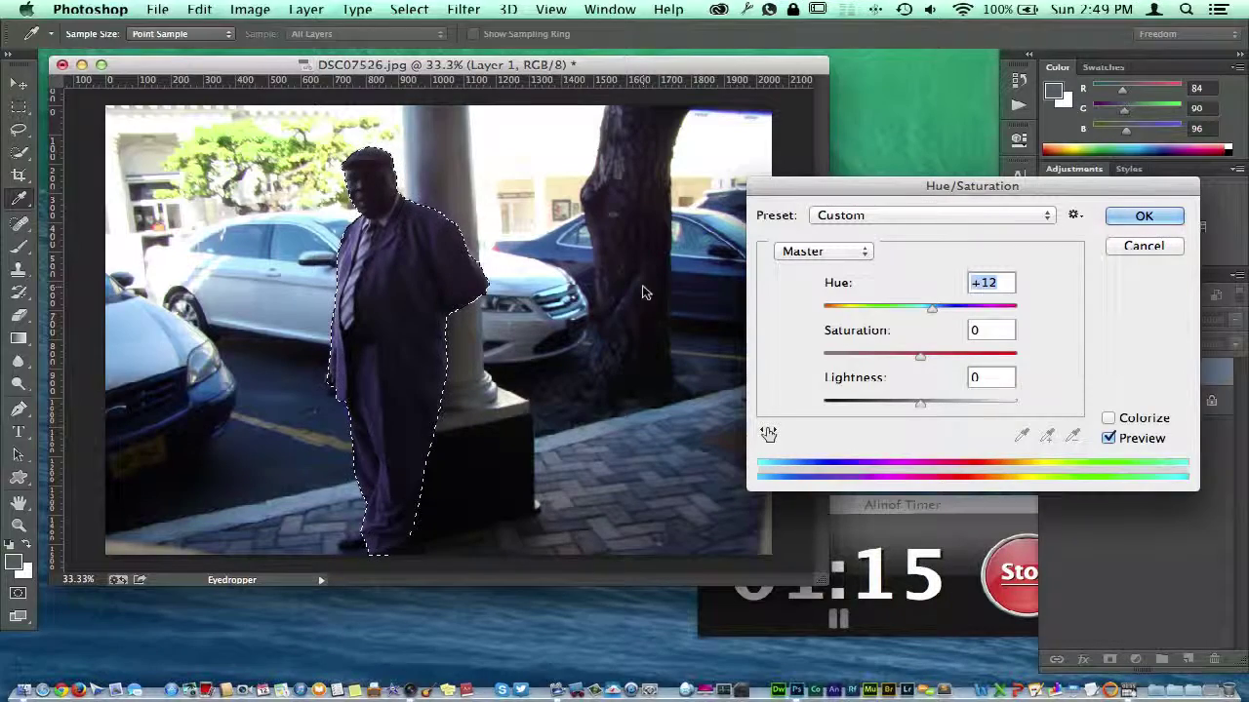
- Apply the Old Style Hue/Saturation preset to the selected man and deselect him
click(986, 216)
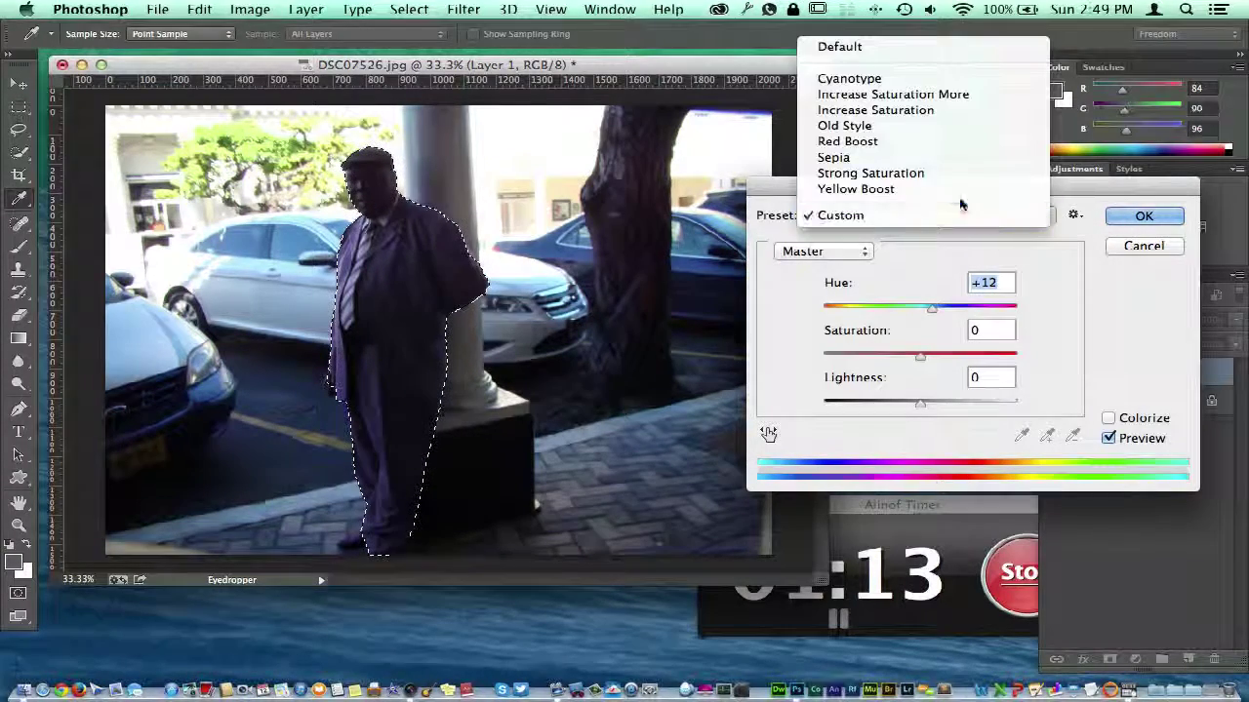
key(Escape)
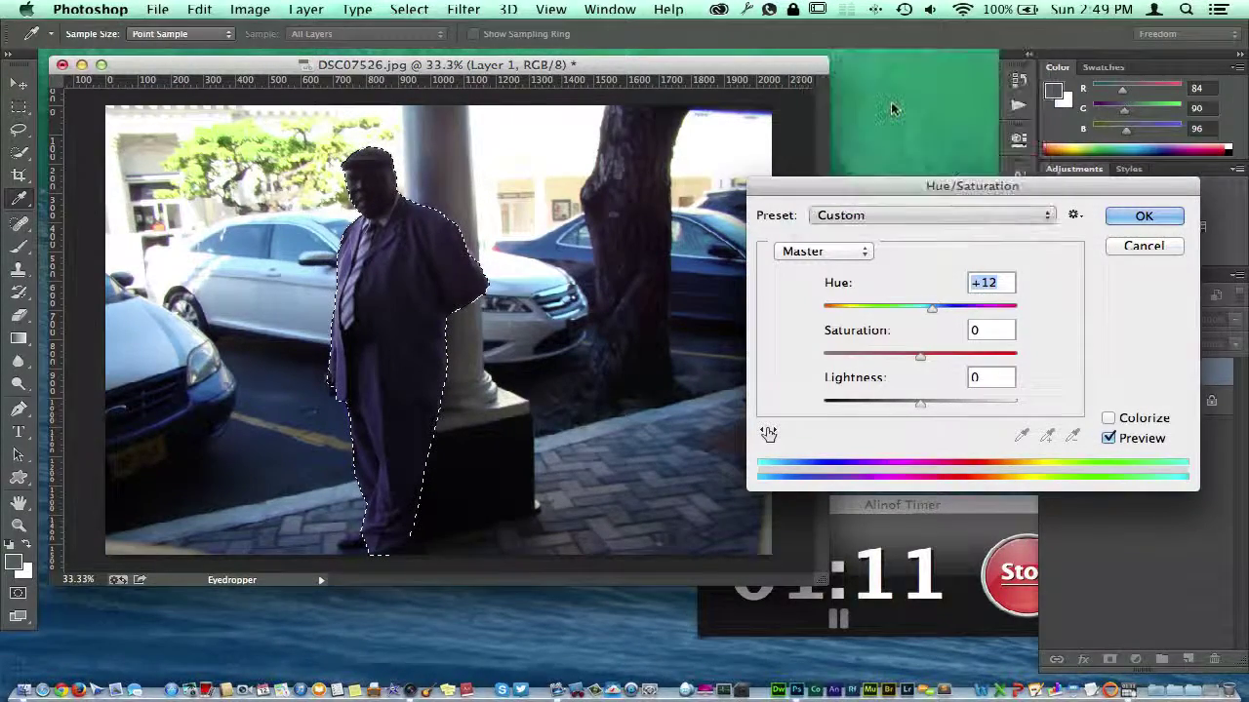
click(892, 217)
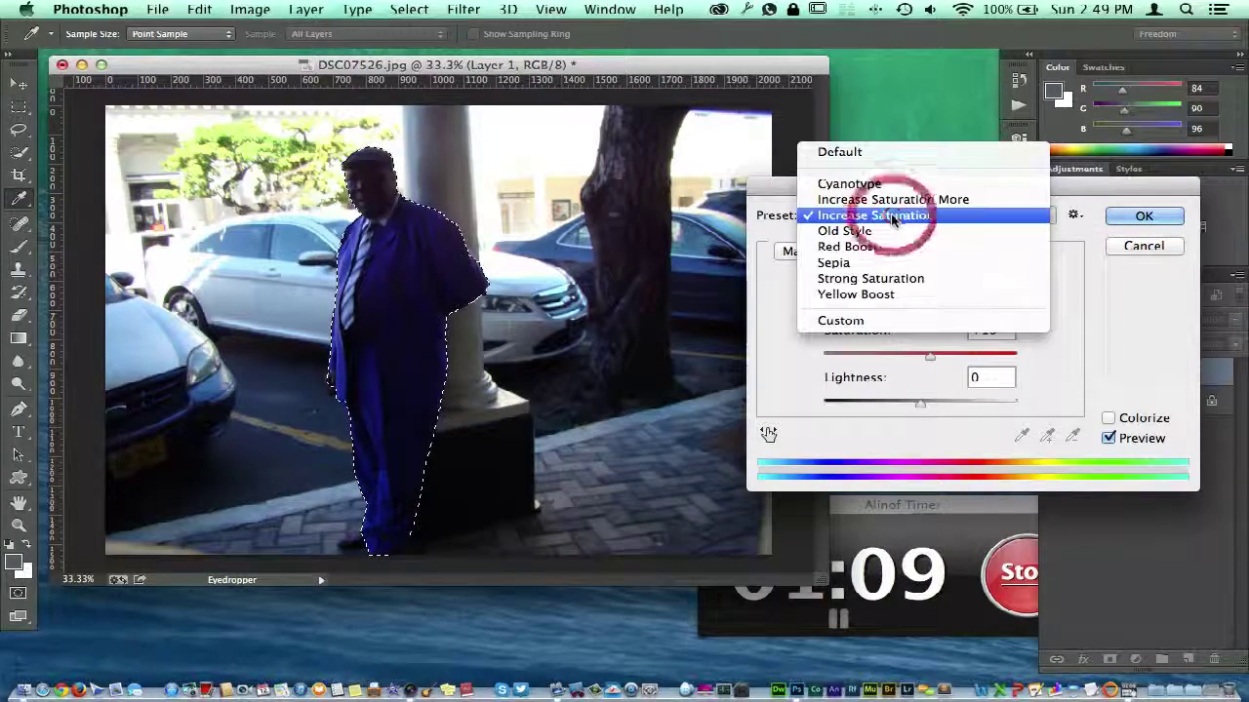
click(873, 231)
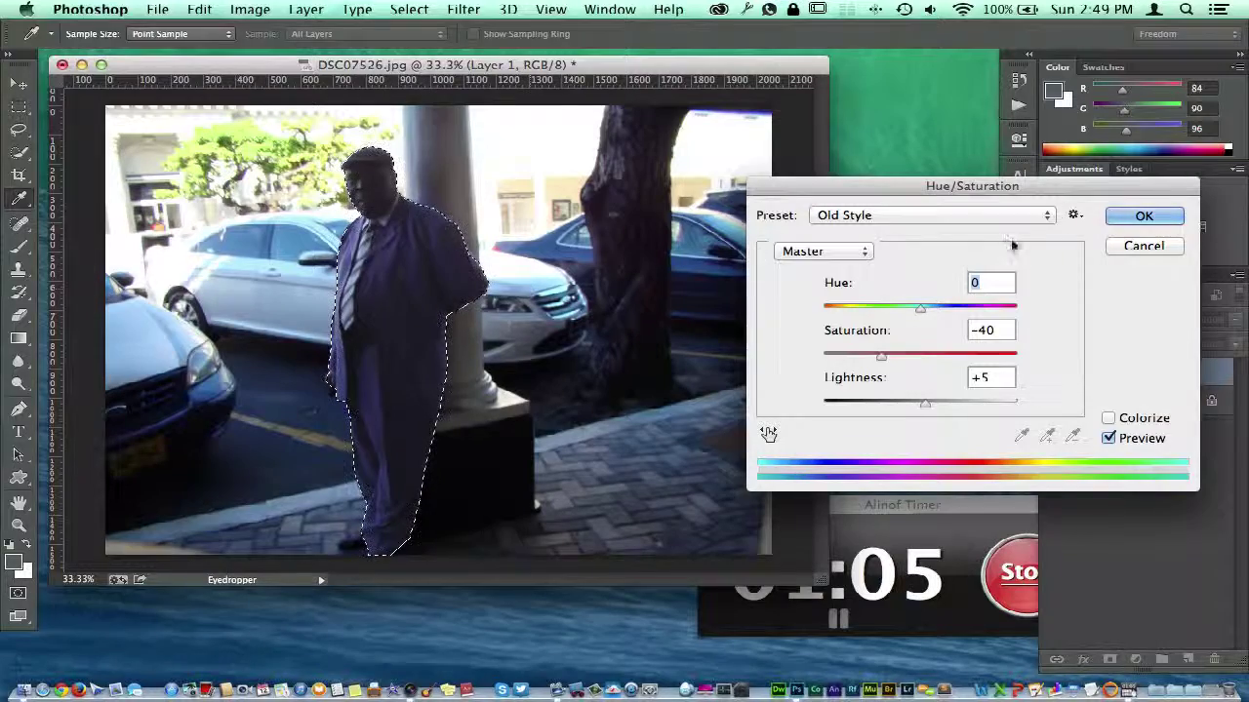
click(1143, 215)
key(super)
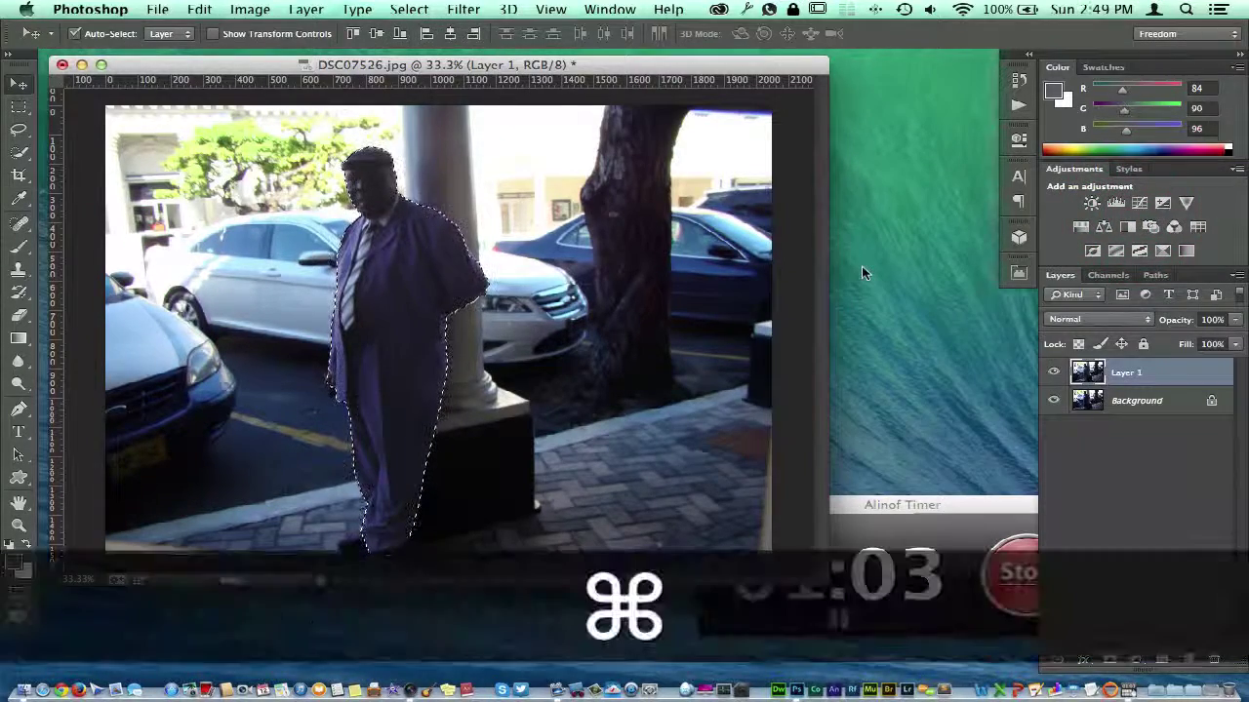
key(super+d)
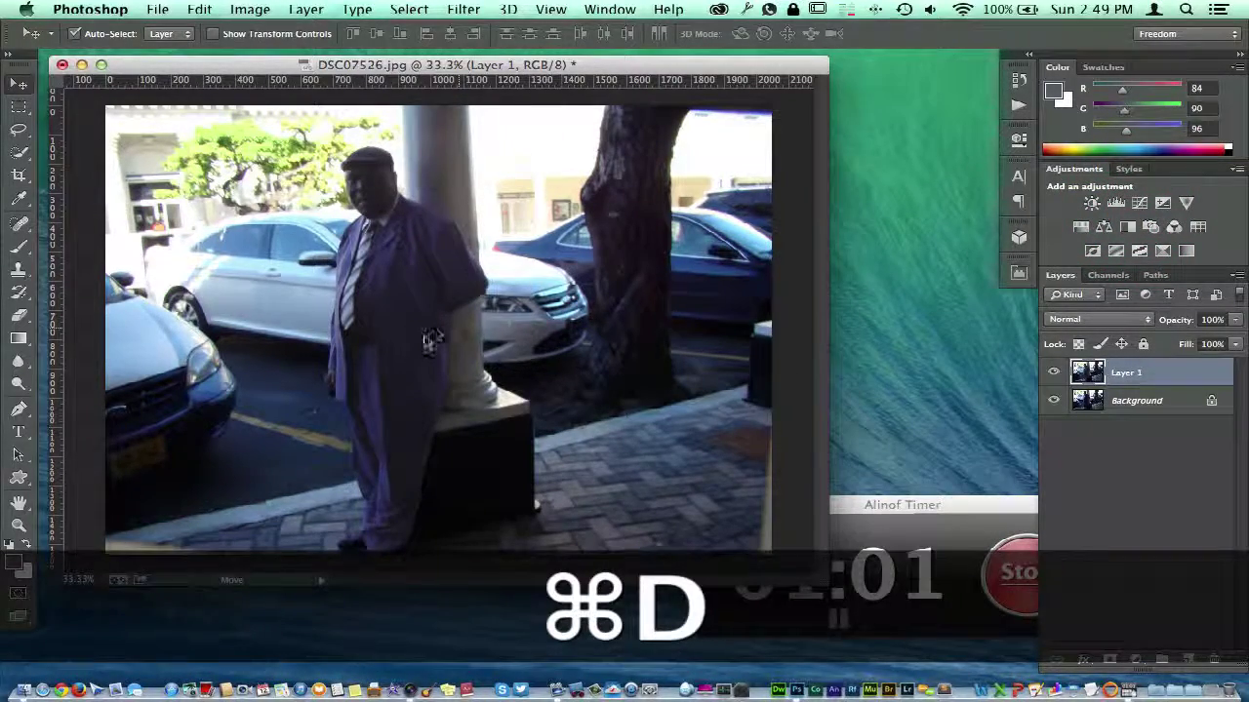
- Toggle Layer 1's visibility repeatedly to compare the adjusted suit with the original photo, leaving the layer visible
click(1053, 372)
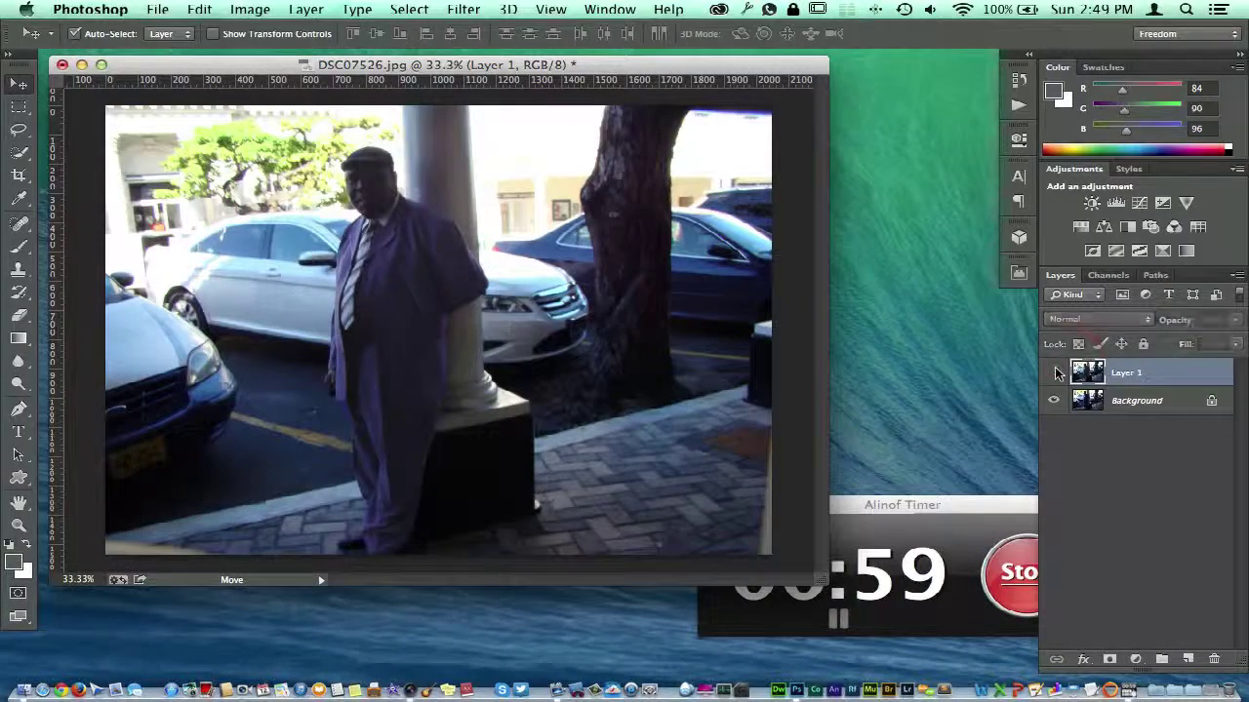
click(1053, 371)
click(1054, 372)
click(1053, 371)
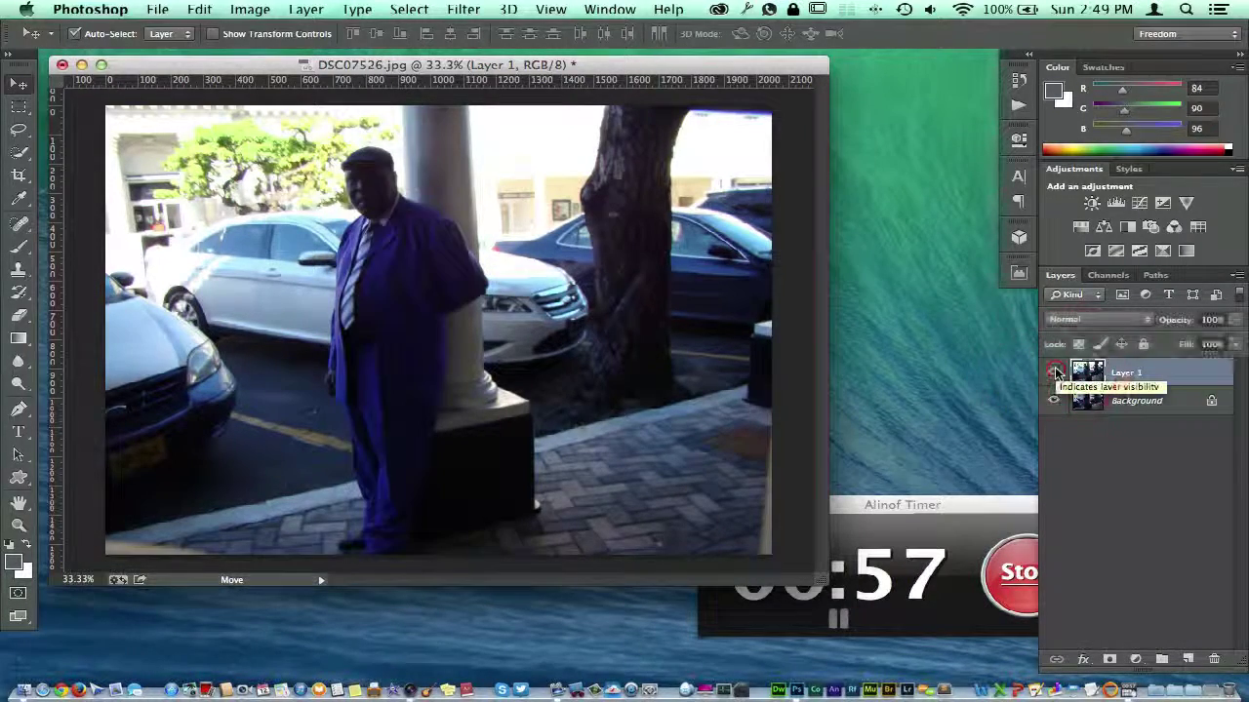
click(1054, 372)
click(1053, 372)
click(1054, 371)
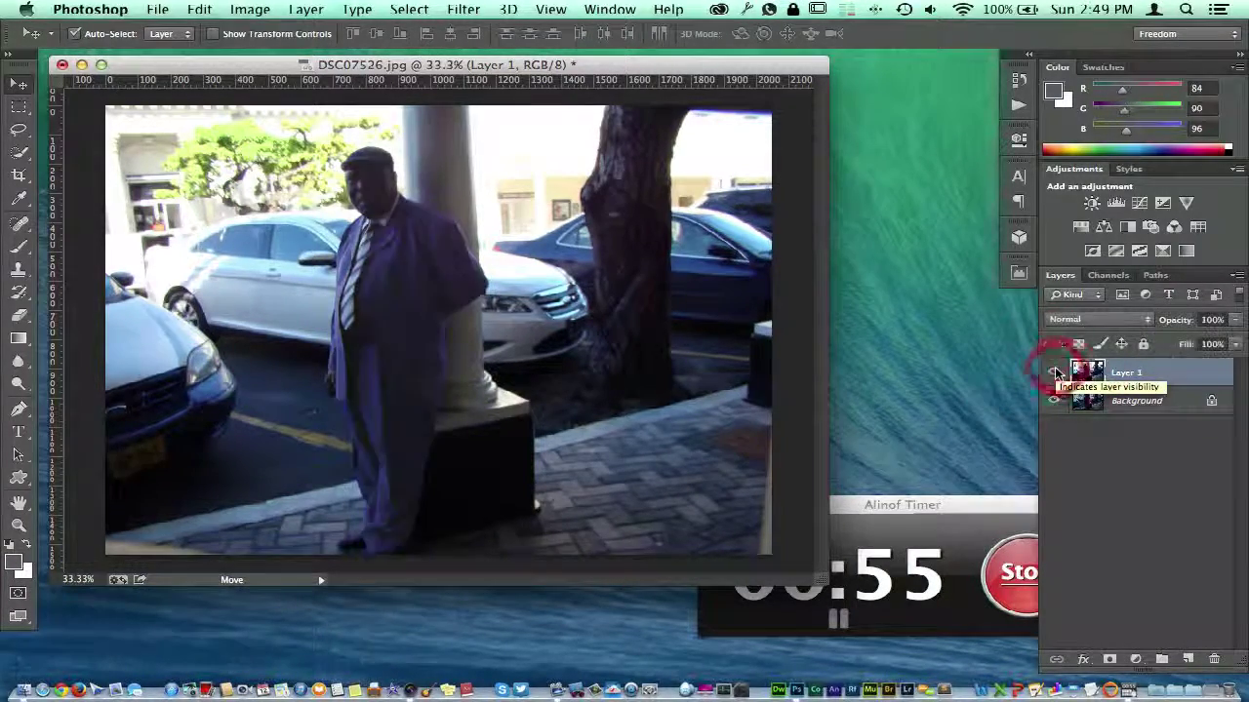
click(1053, 372)
click(1053, 371)
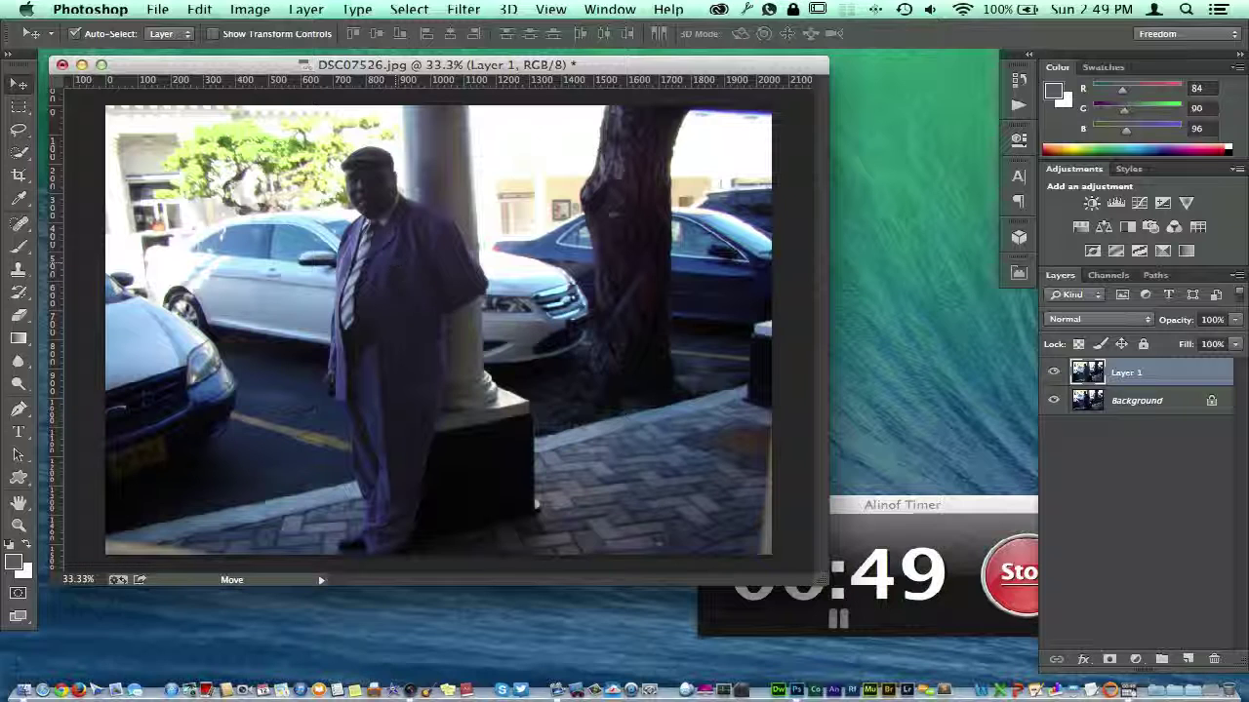
click(1054, 373)
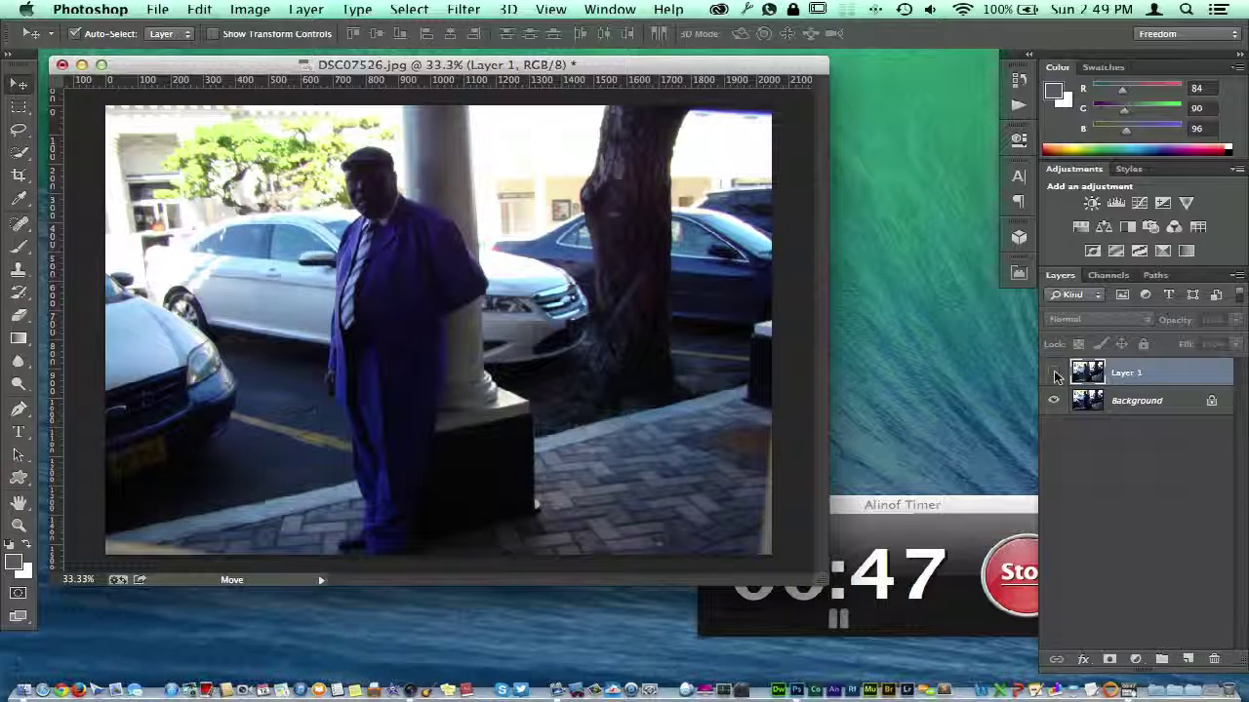
click(1054, 374)
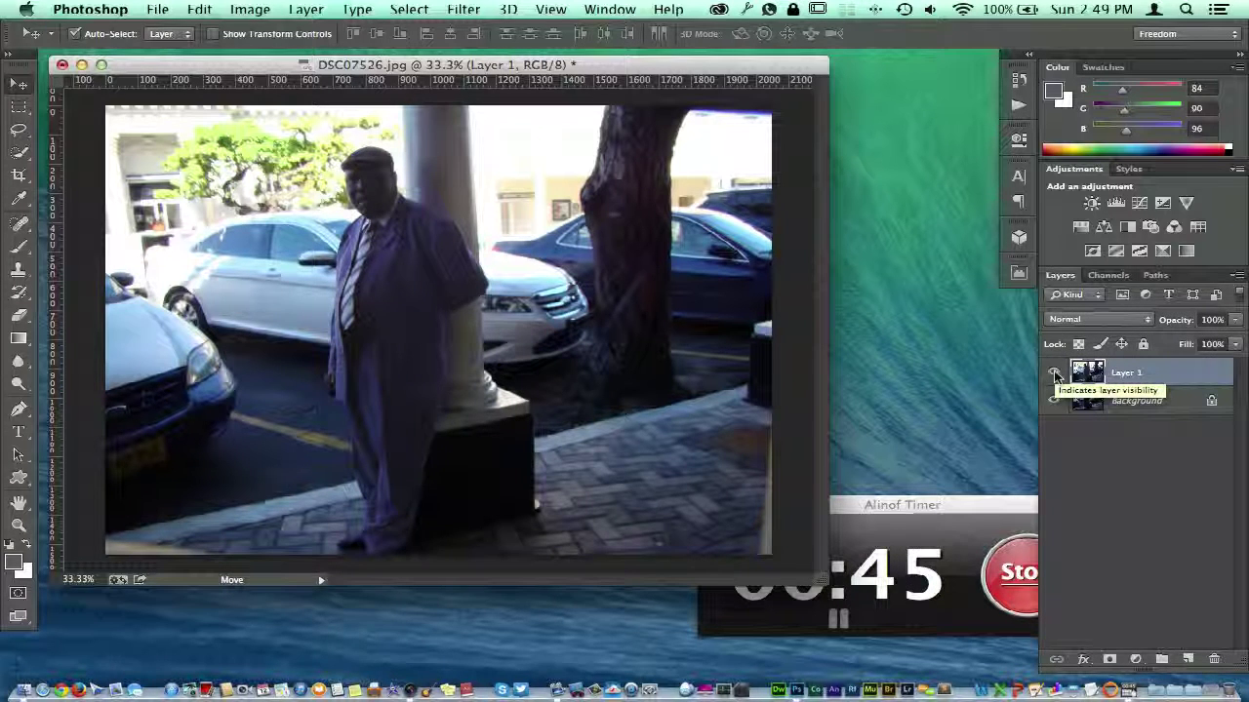
click(1054, 374)
click(1053, 374)
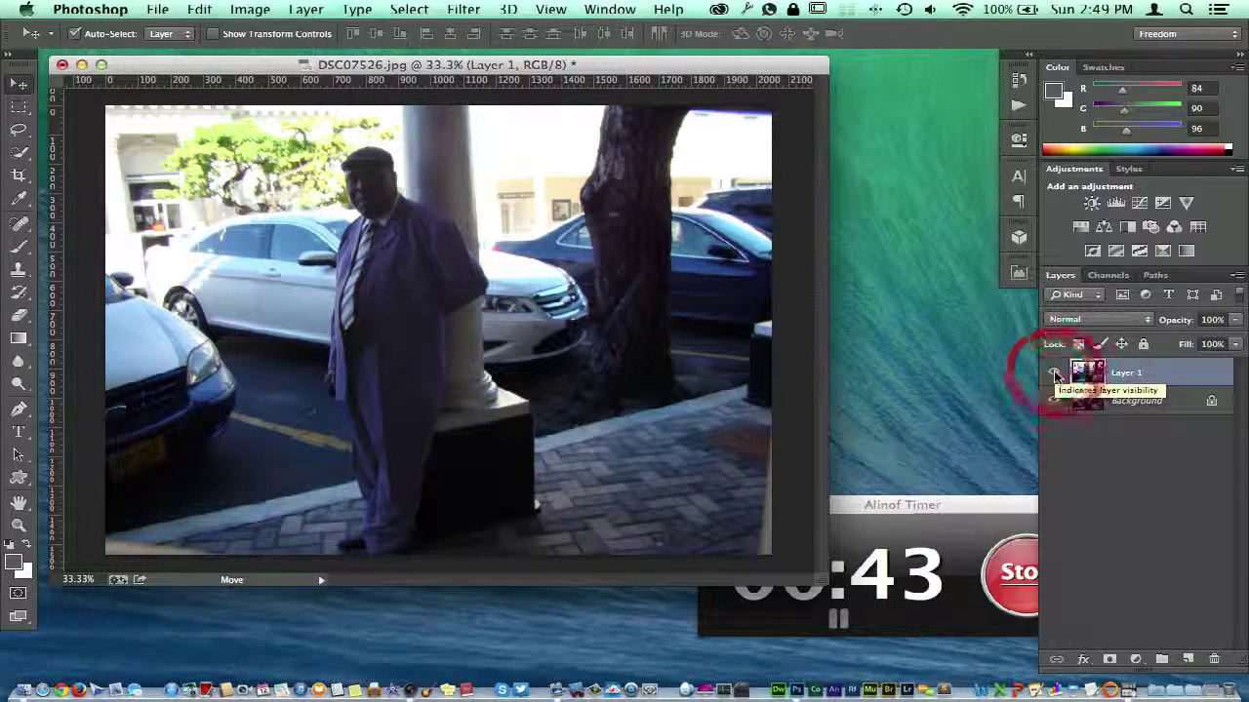
click(1054, 373)
click(1053, 374)
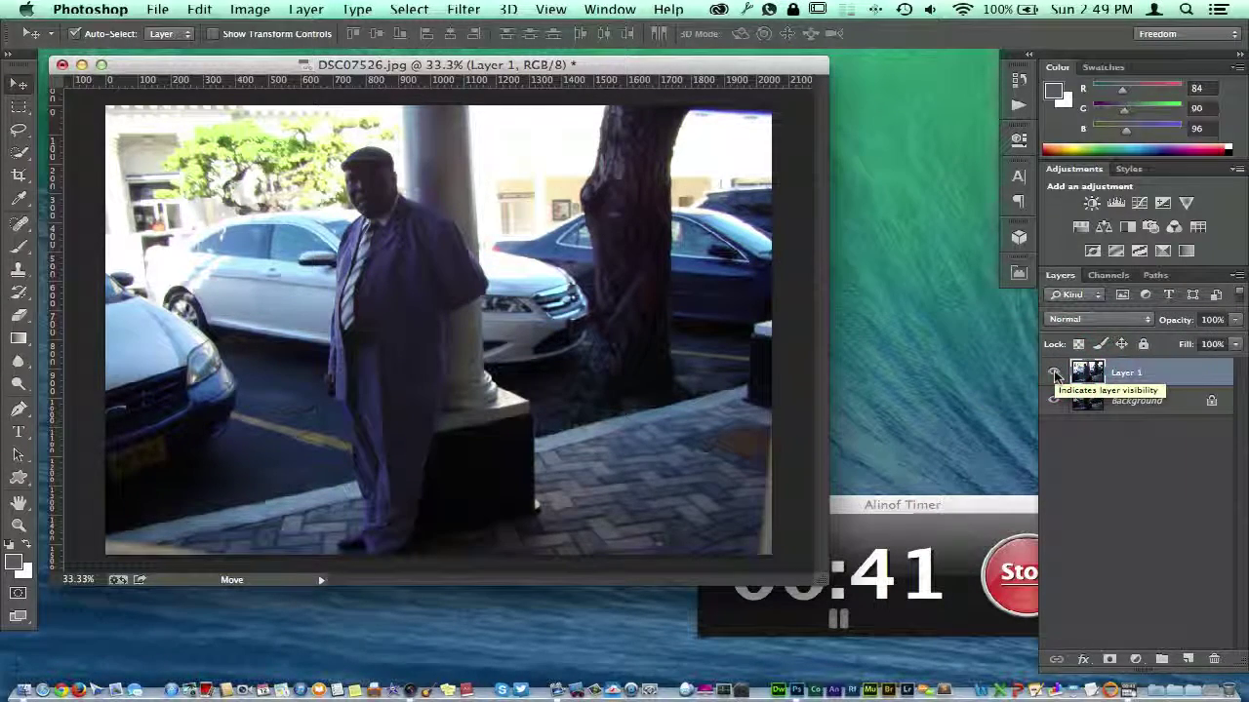
click(250, 9)
mouse_move(257, 61)
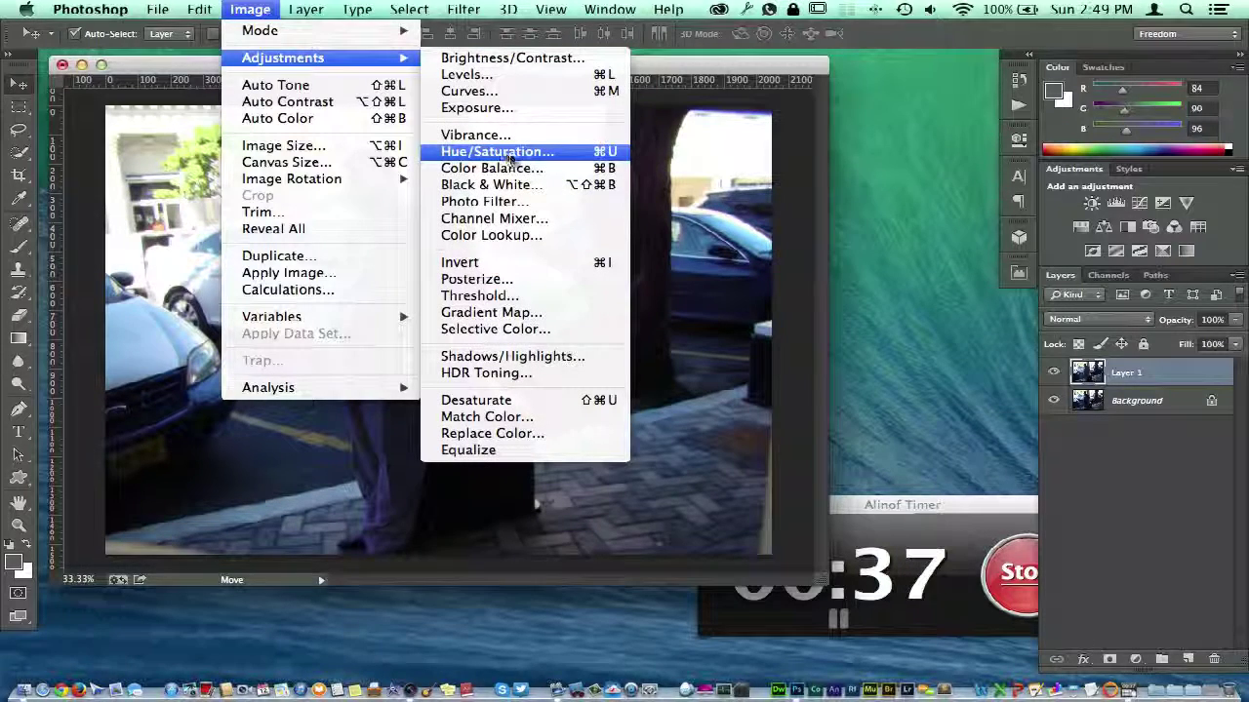
click(722, 297)
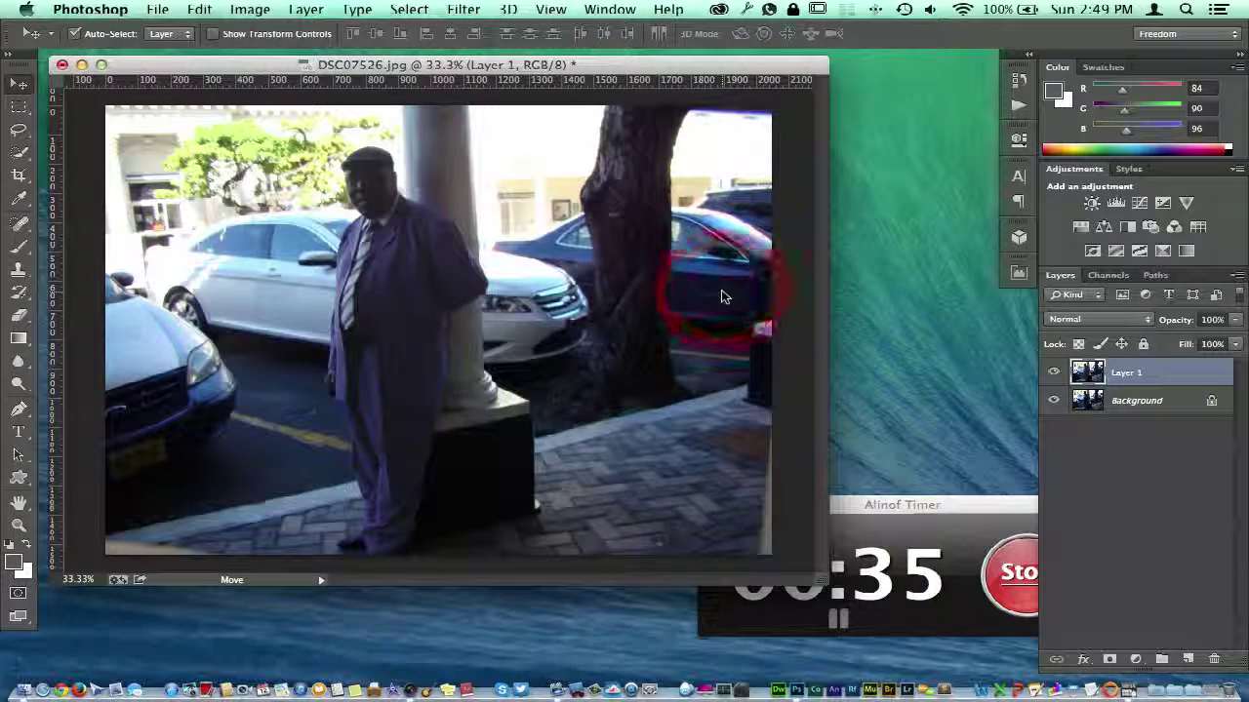